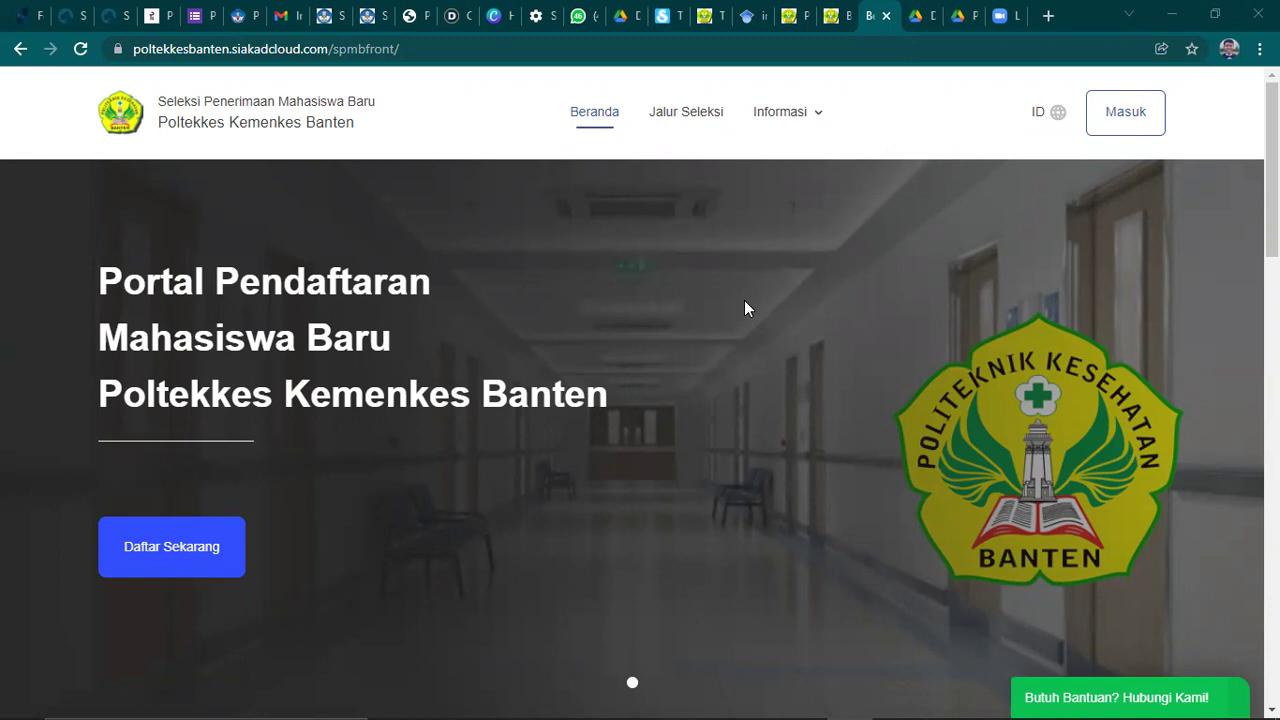
# - Browse the Jalur Seleksi list and announcements, ending on the two PMDP (PRESTASI) pathway cards
pyautogui.scroll(-7, 744, 308)
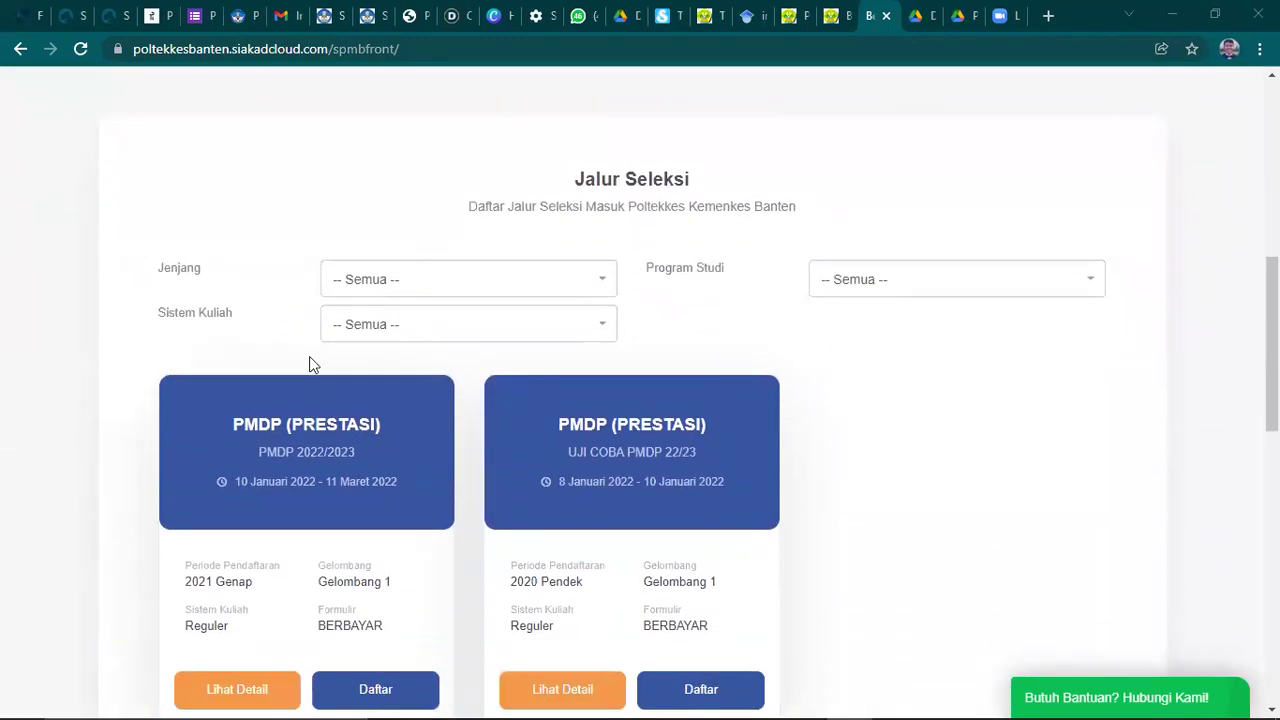
pyautogui.scroll(-1, 647, 470)
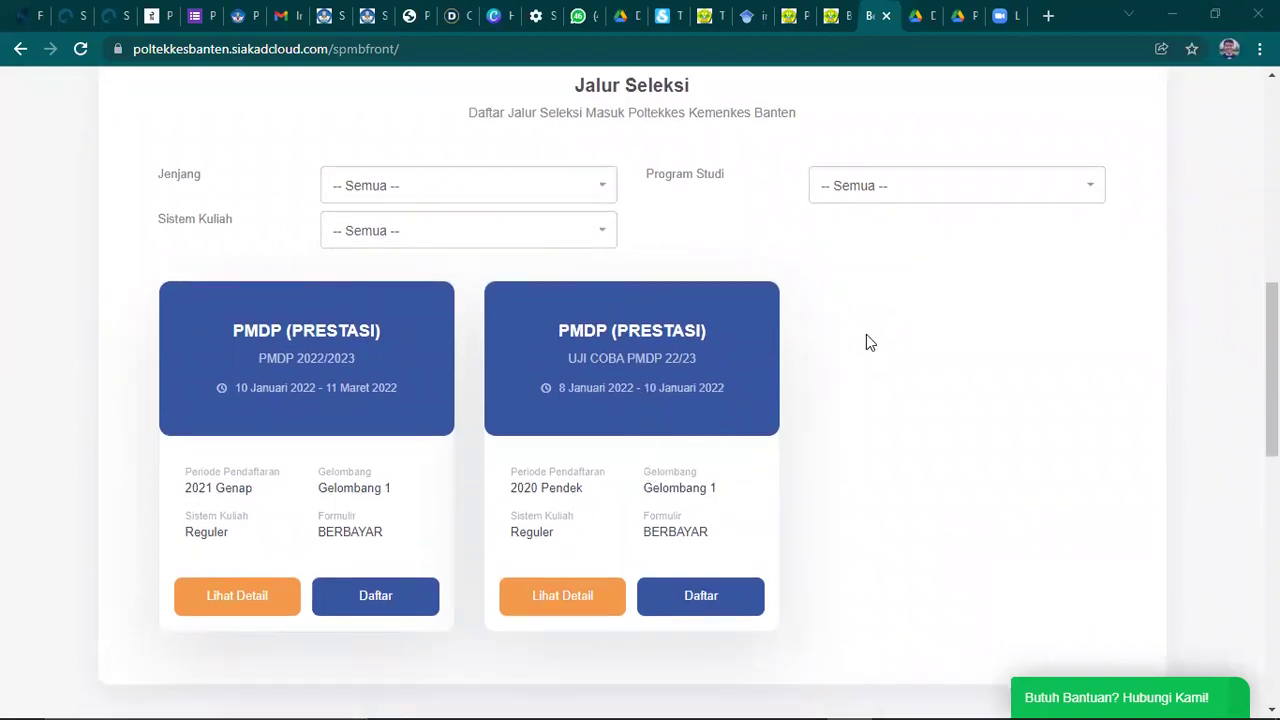
pyautogui.scroll(-6, 867, 321)
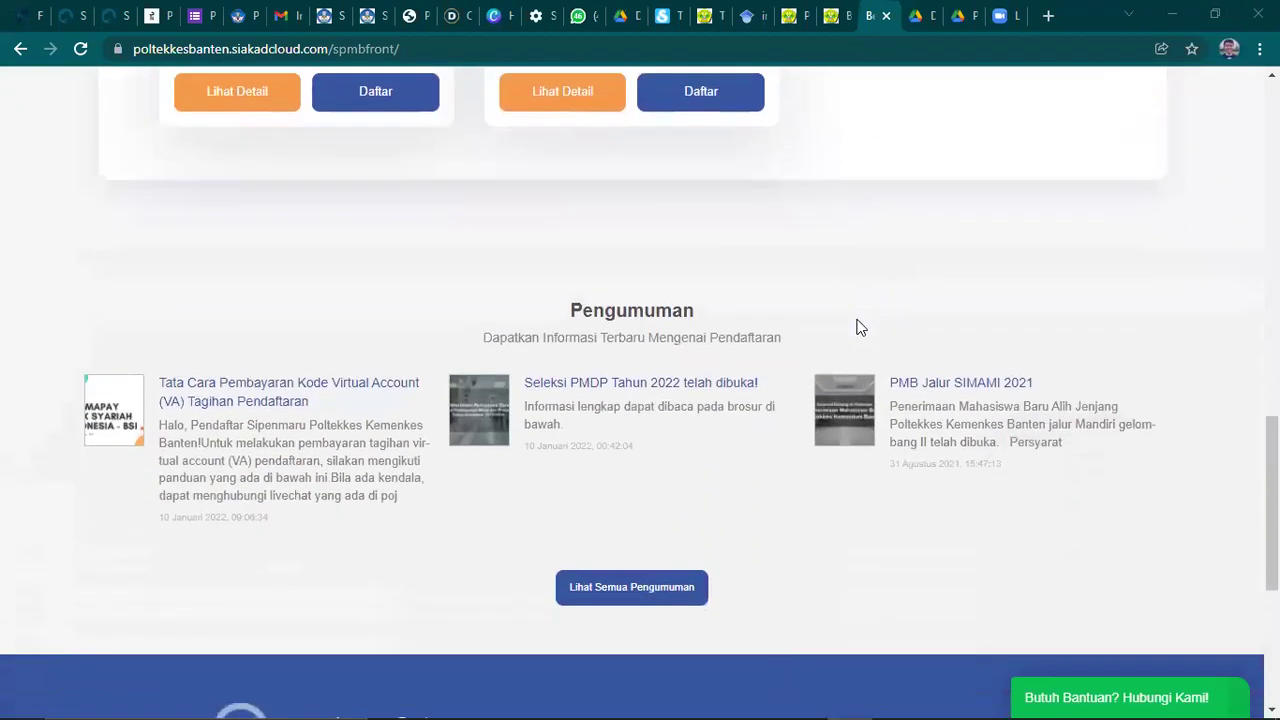
pyautogui.scroll(-1, 857, 319)
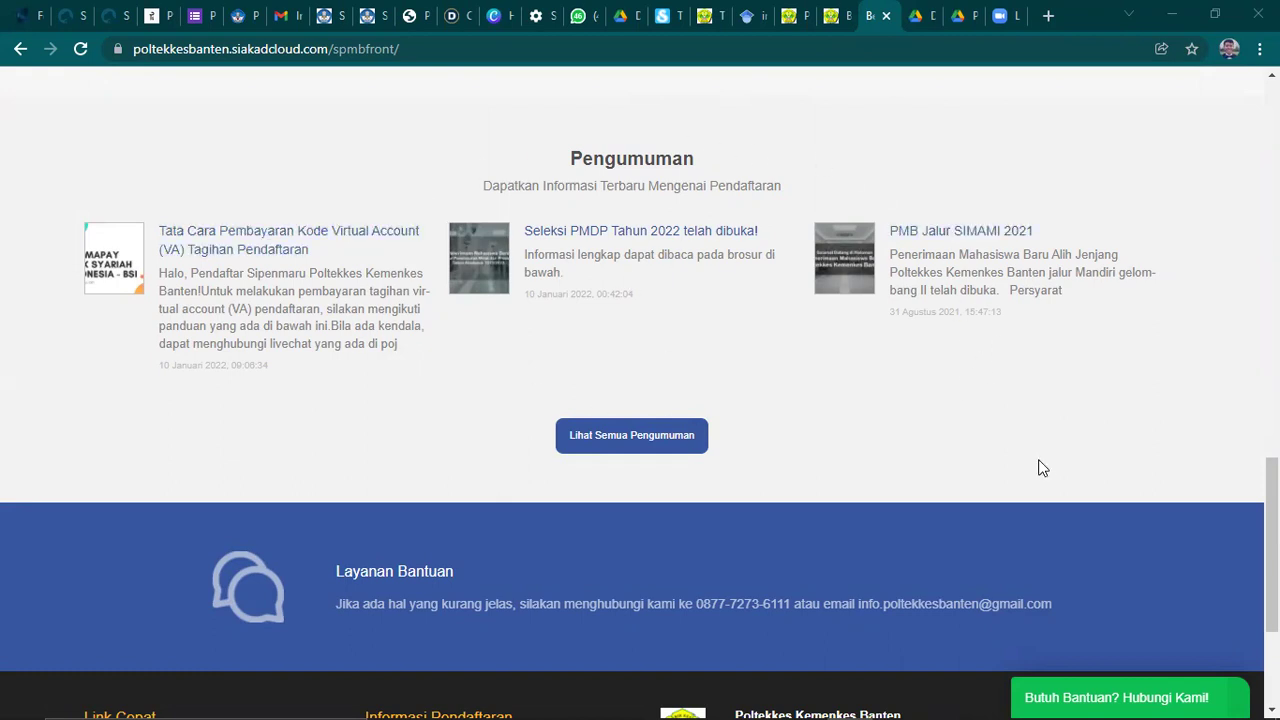
pyautogui.scroll(7, 1030, 468)
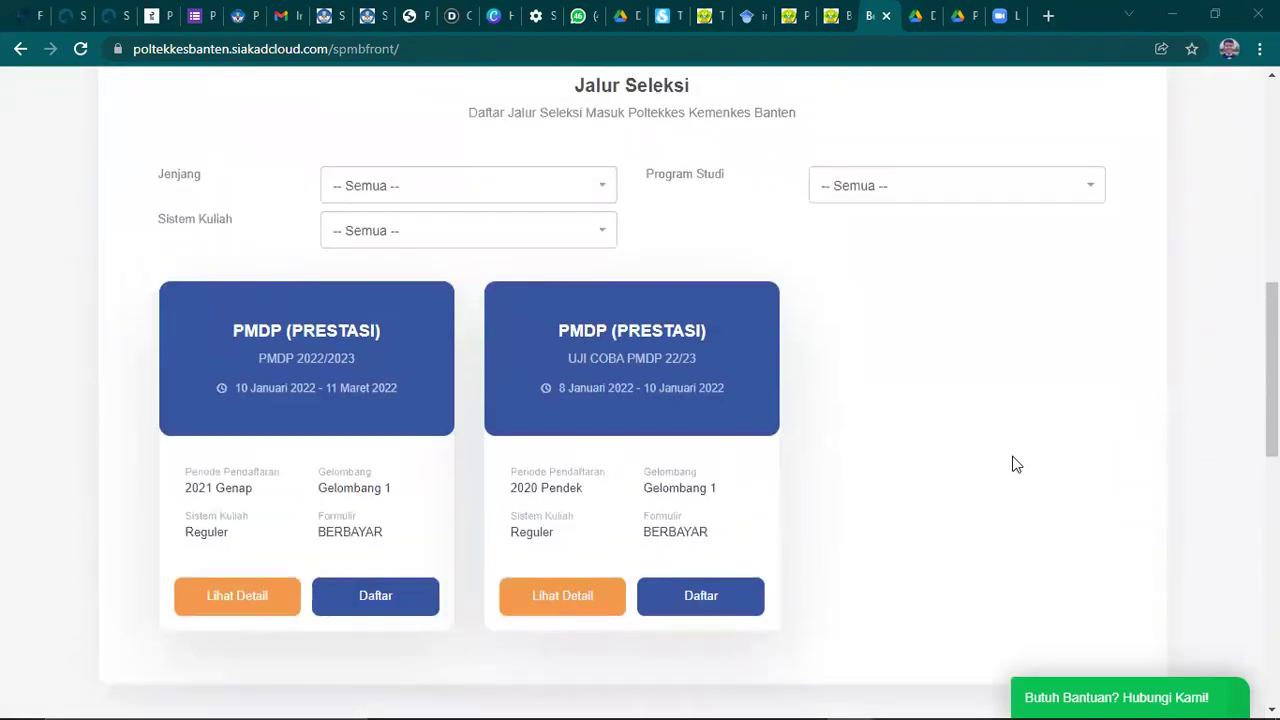
pyautogui.scroll(6, 1015, 464)
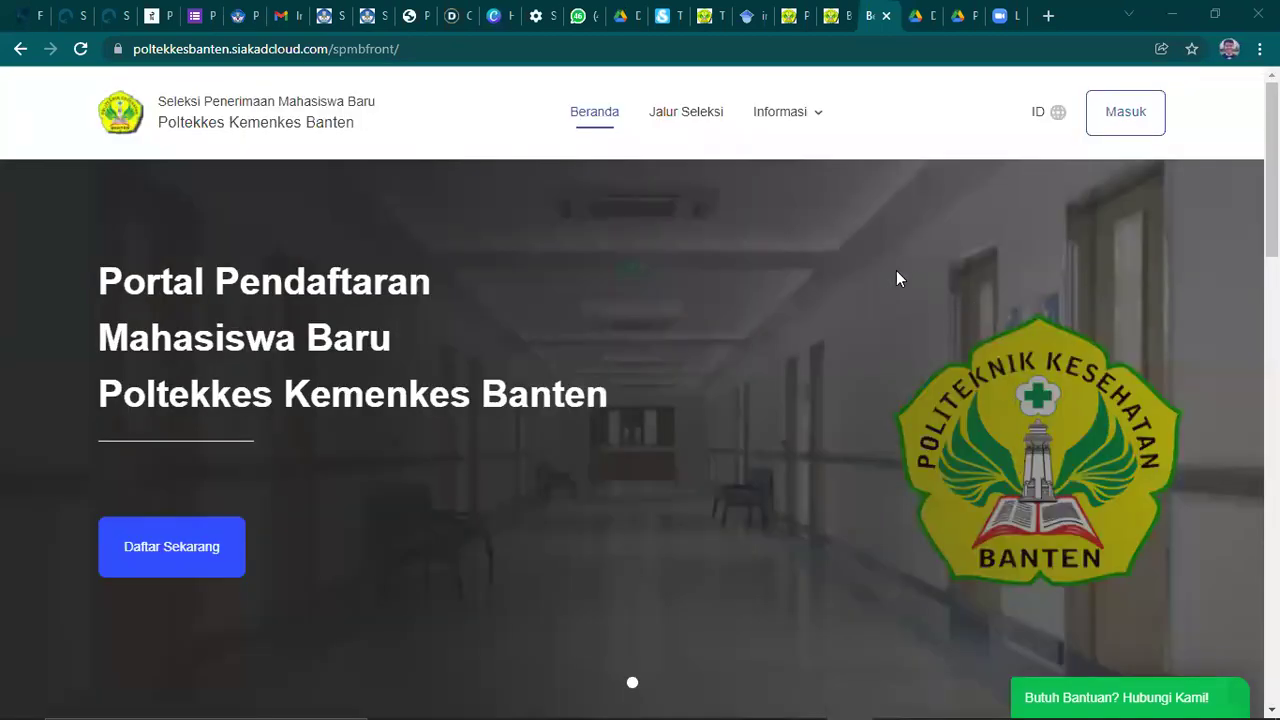
pyautogui.scroll(-6, 740, 400)
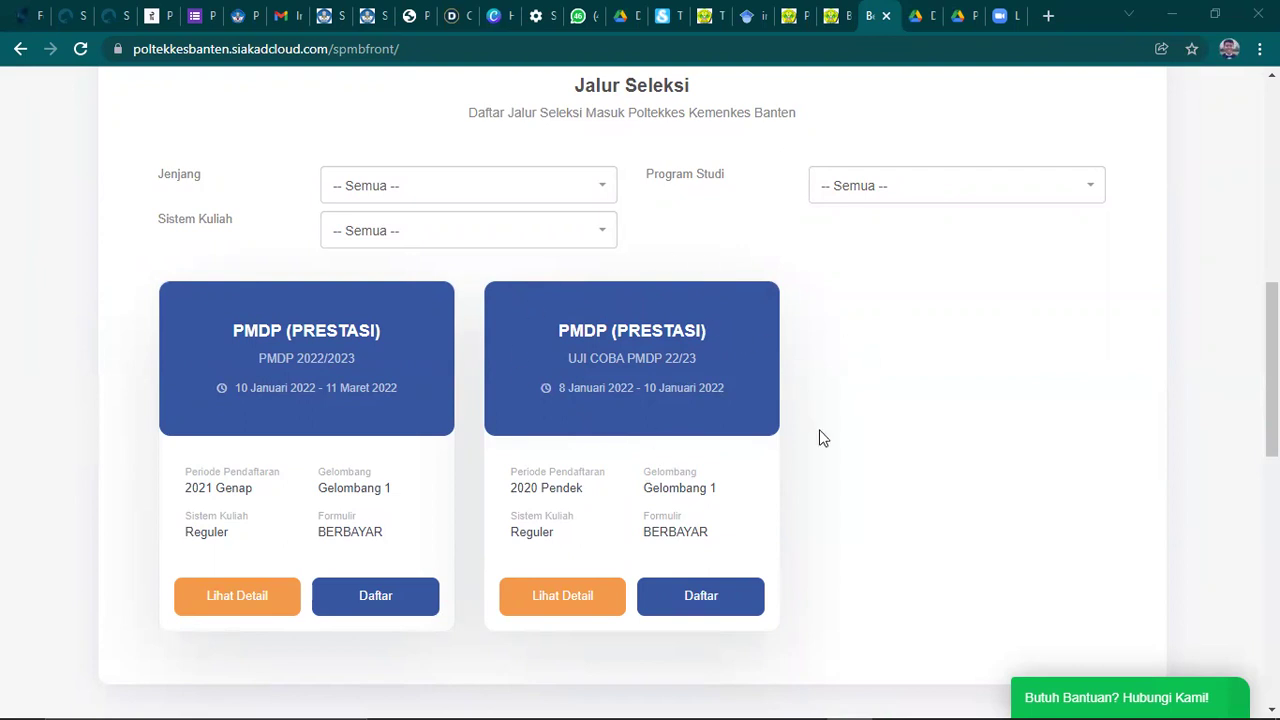
# - View UJI COBA PMDP 22/23 details: four study programmes and selection tests on 8–11 Januari 2022
pyautogui.click(680, 607)
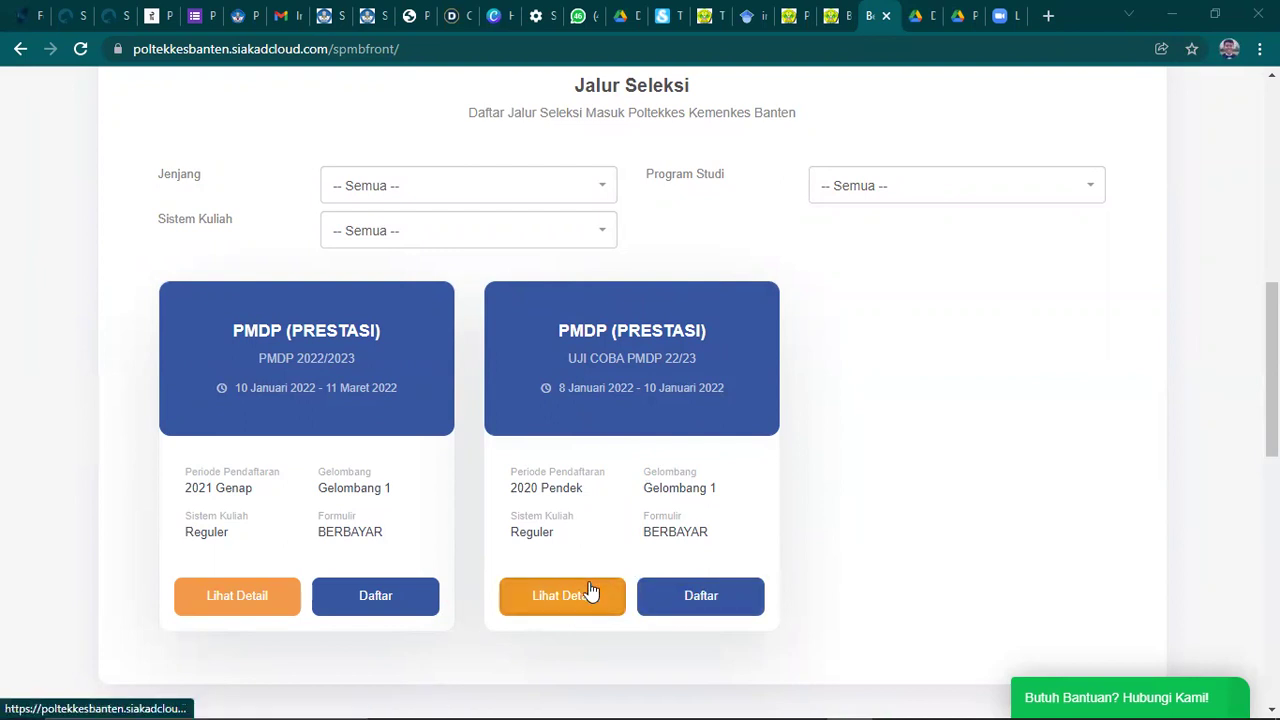
pyautogui.click(564, 600)
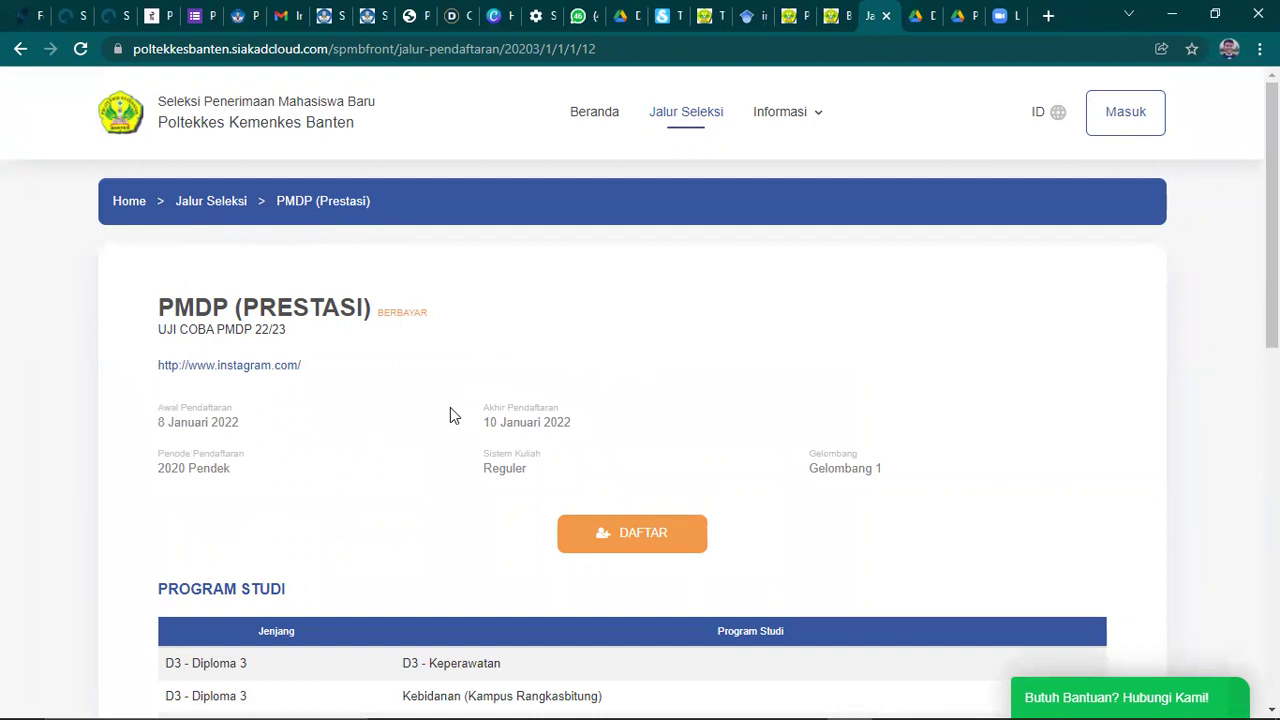
pyautogui.scroll(-3, 476, 370)
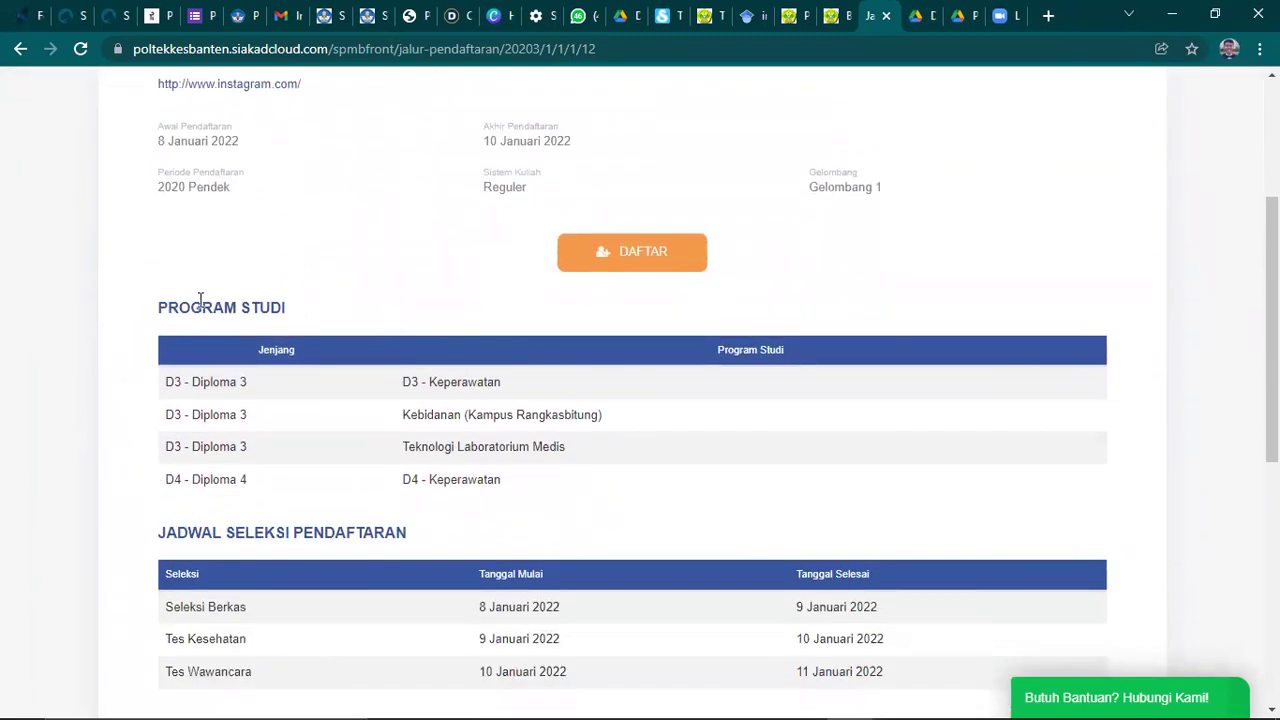
pyautogui.scroll(-2, 585, 466)
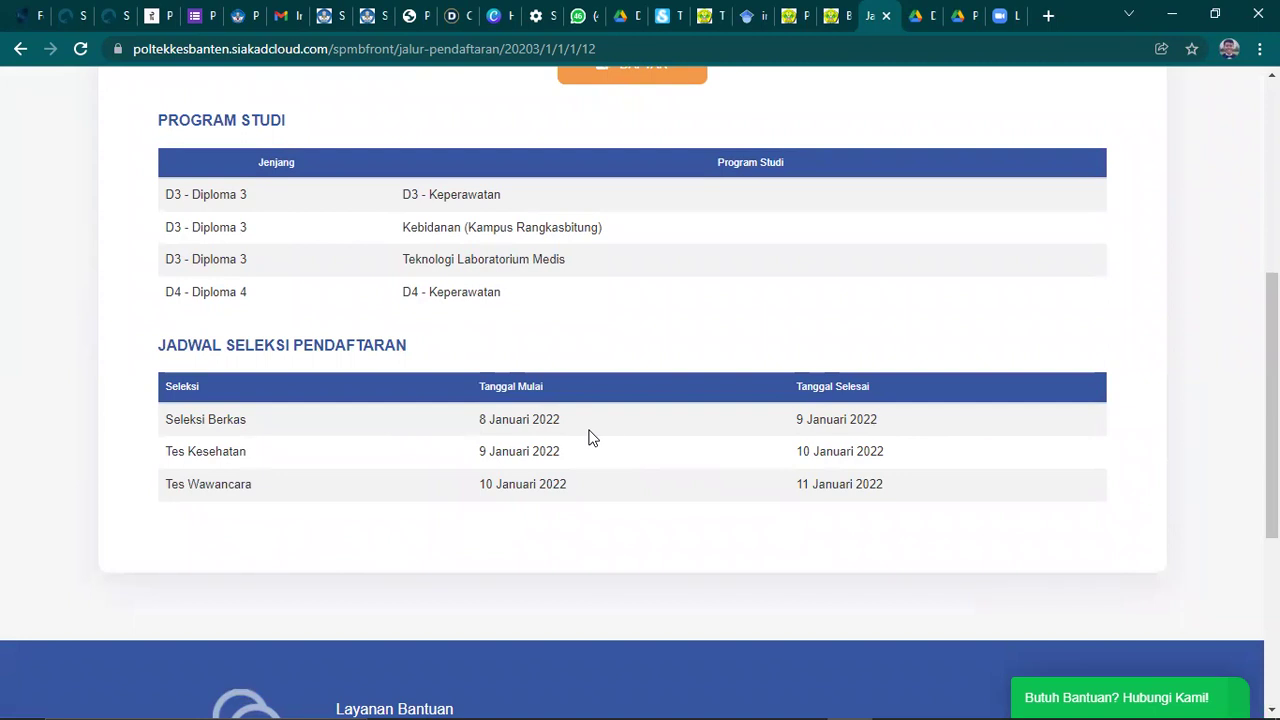
pyautogui.scroll(3, 600, 434)
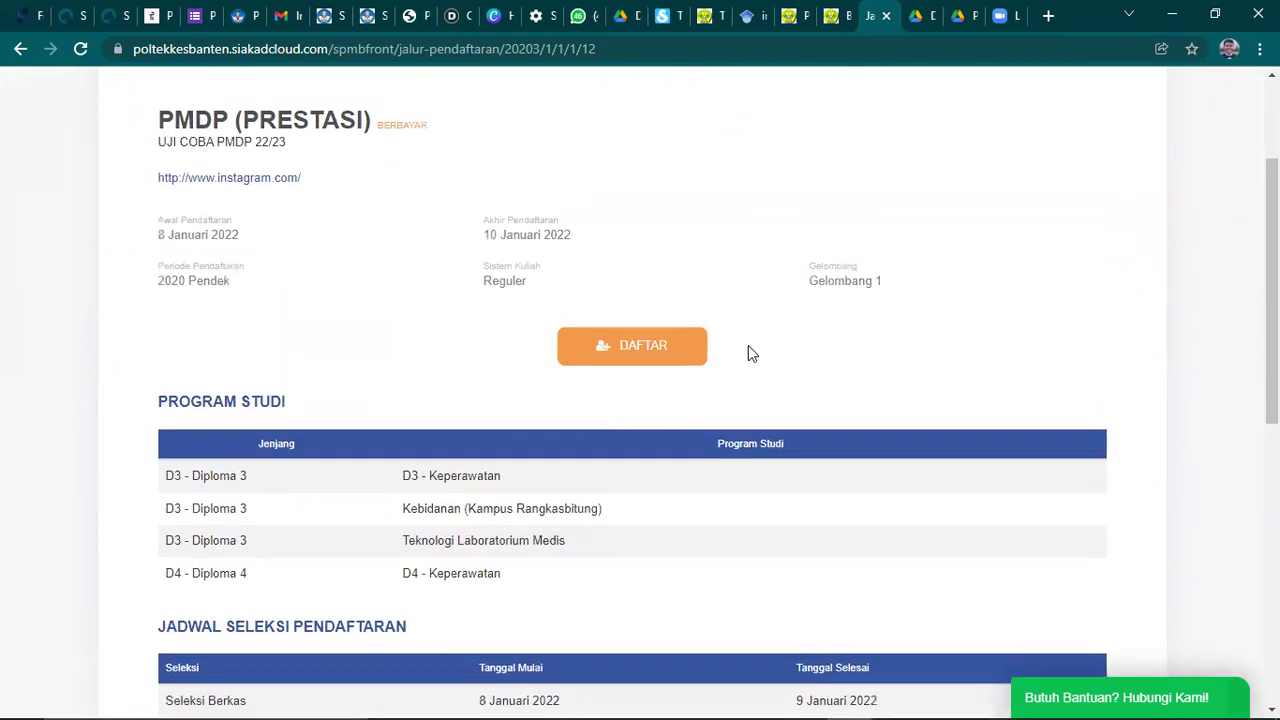
# - Start the UJI COBA PMDP 22/23 registration and refill Nama Lengkap from the saved autofill suggestion
pyautogui.click(626, 358)
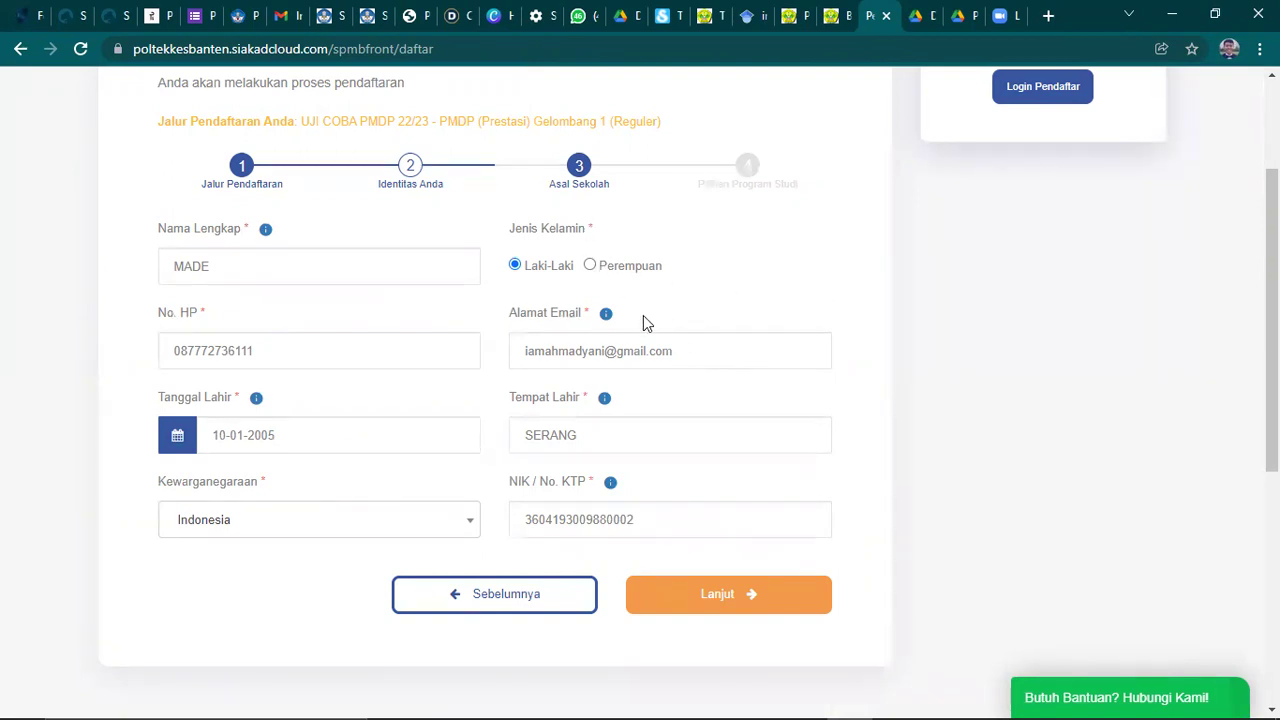
pyautogui.moveTo(265, 229)
pyautogui.moveTo(268, 266)
pyautogui.moveTo(268, 266); pyautogui.dragTo(159, 265)
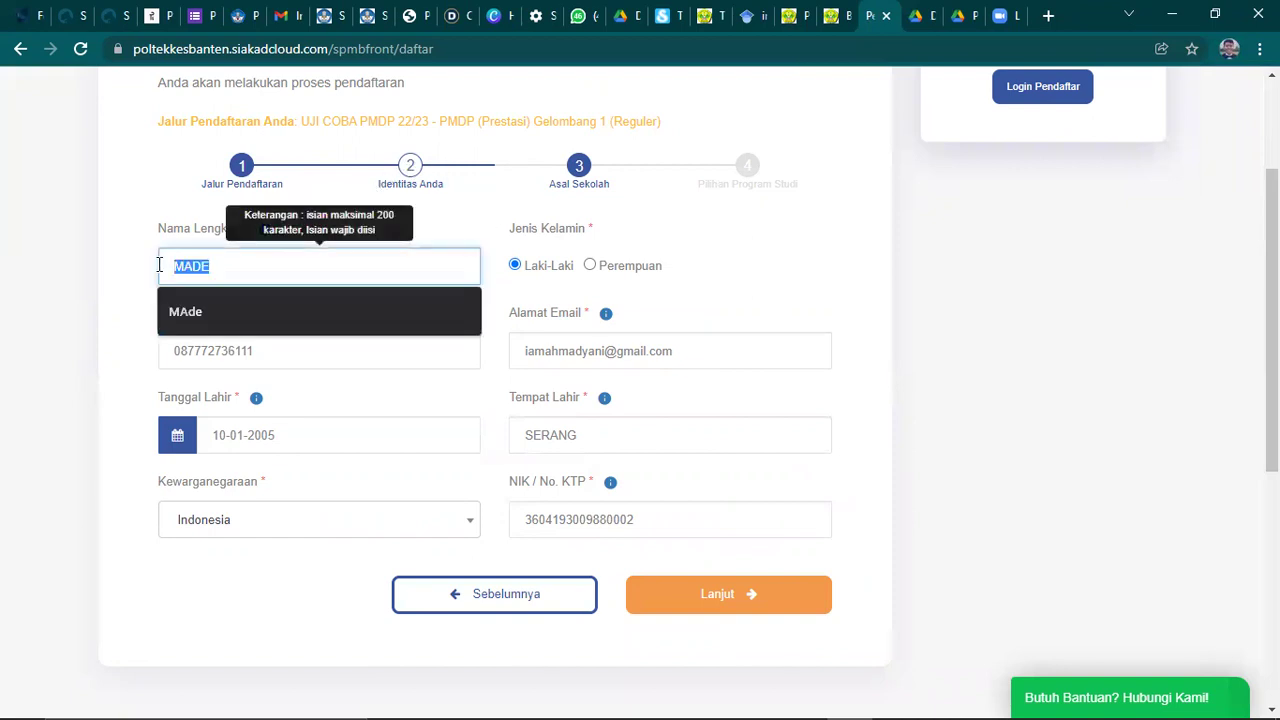
pyautogui.press('BackSpace')
pyautogui.click(140, 251)
pyautogui.moveTo(461, 340)
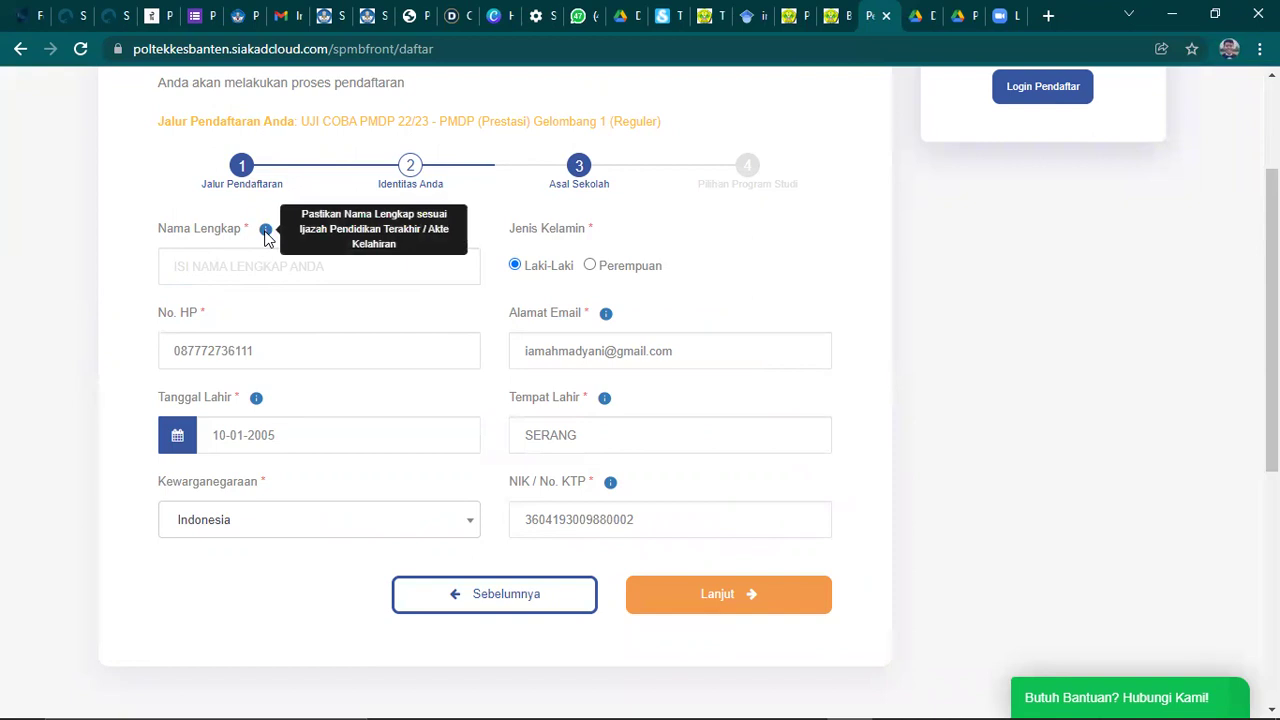
pyautogui.click(230, 268)
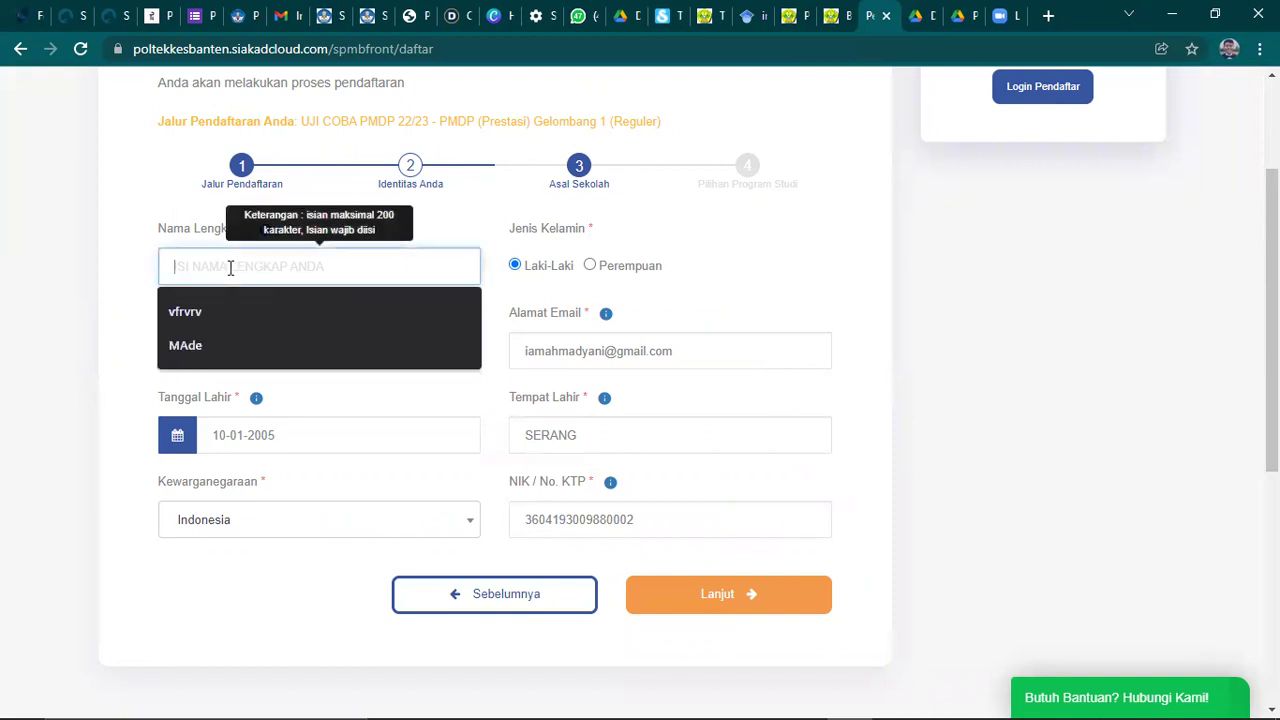
pyautogui.click(183, 345)
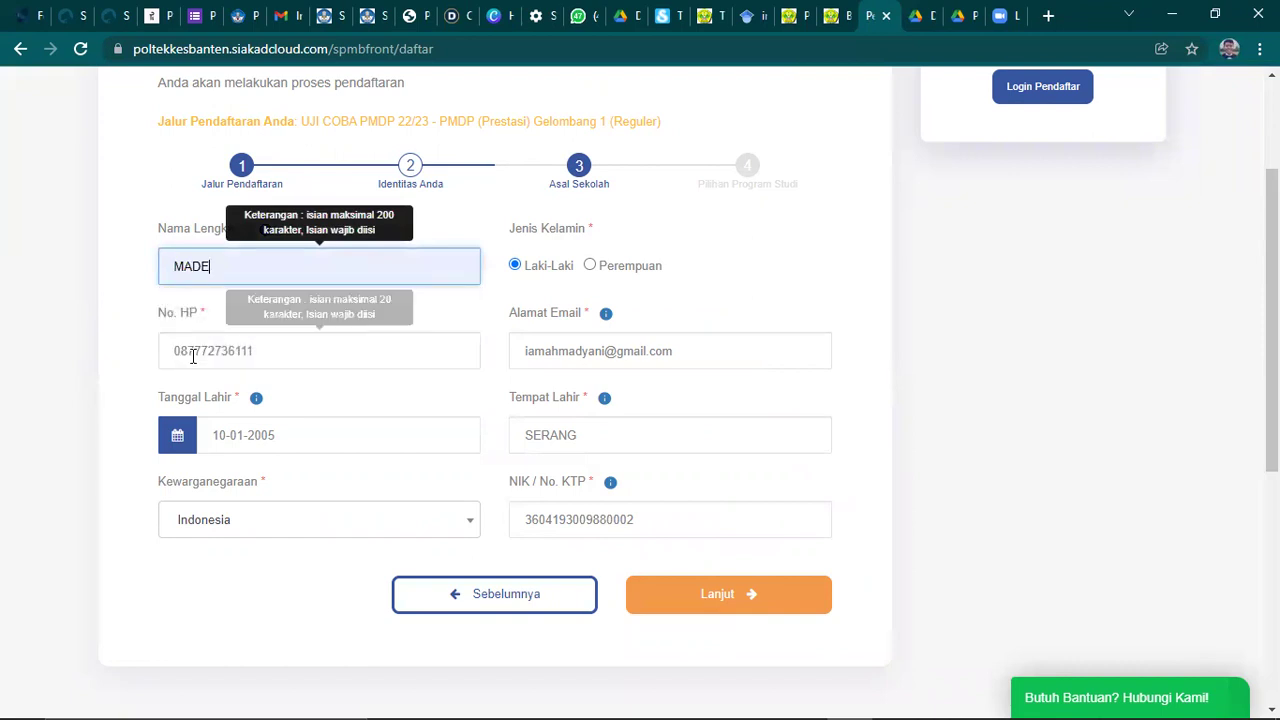
pyautogui.click(295, 357)
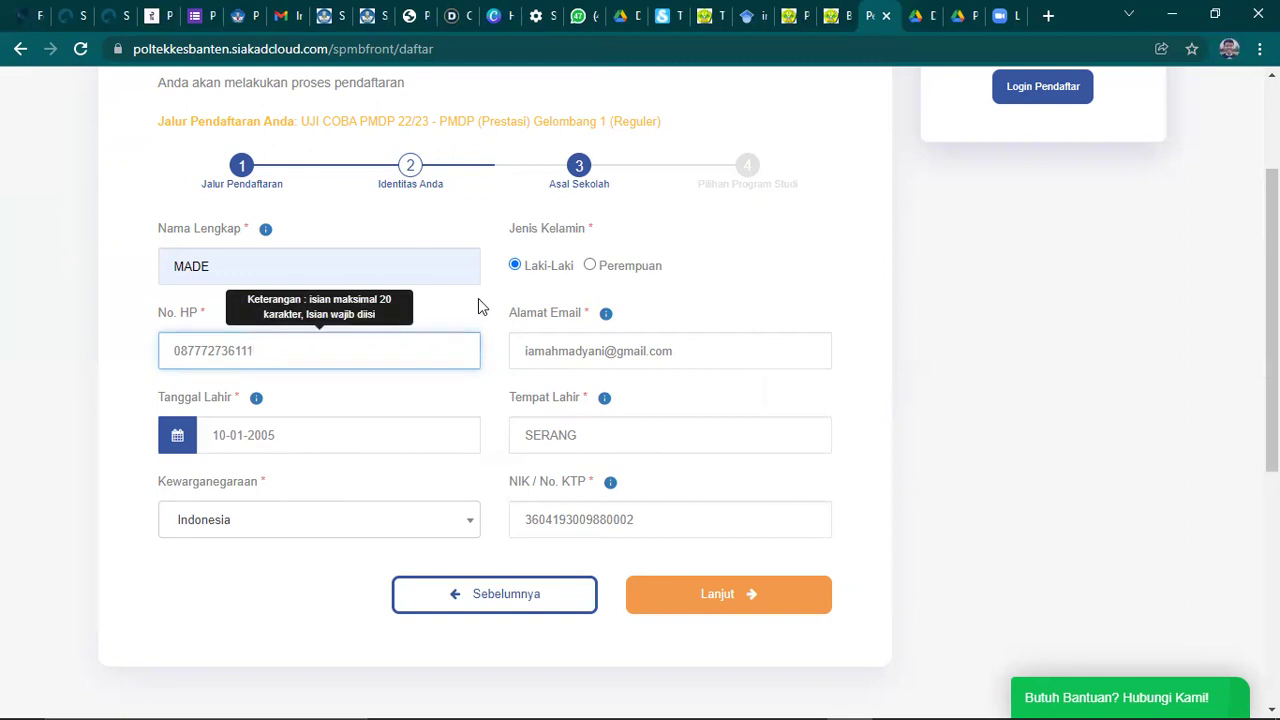
pyautogui.click(691, 349)
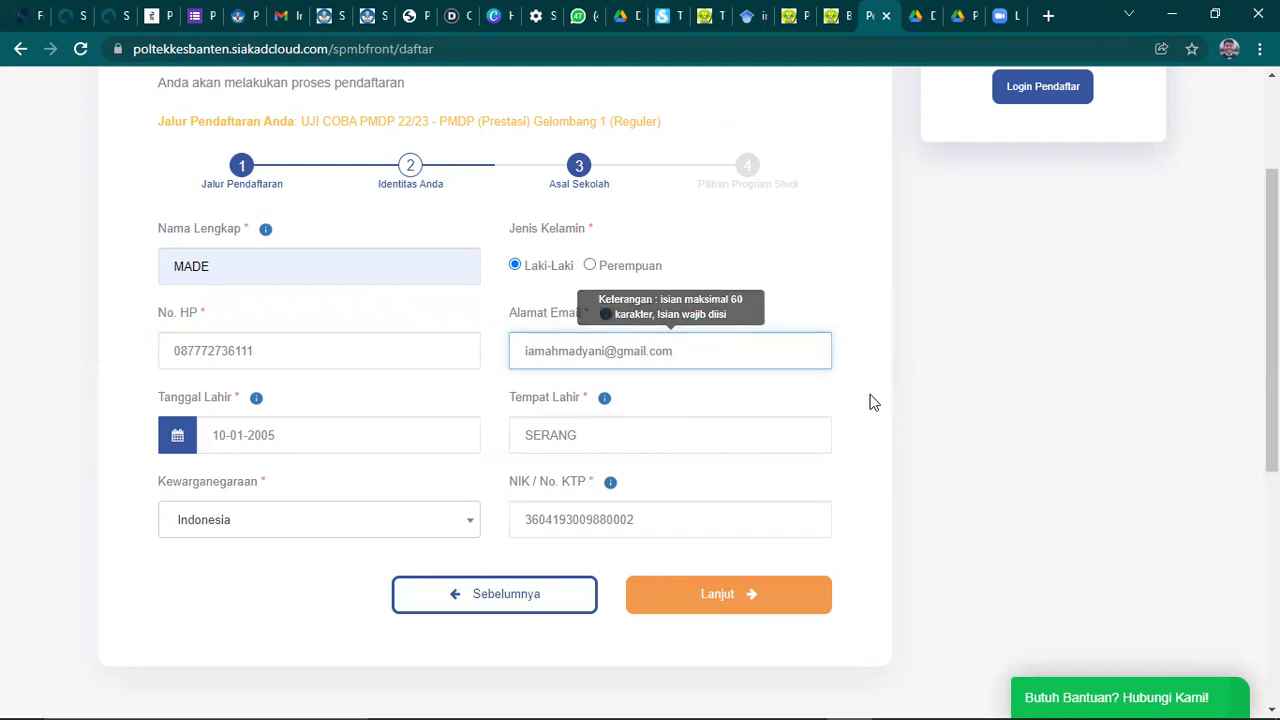
pyautogui.click(843, 400)
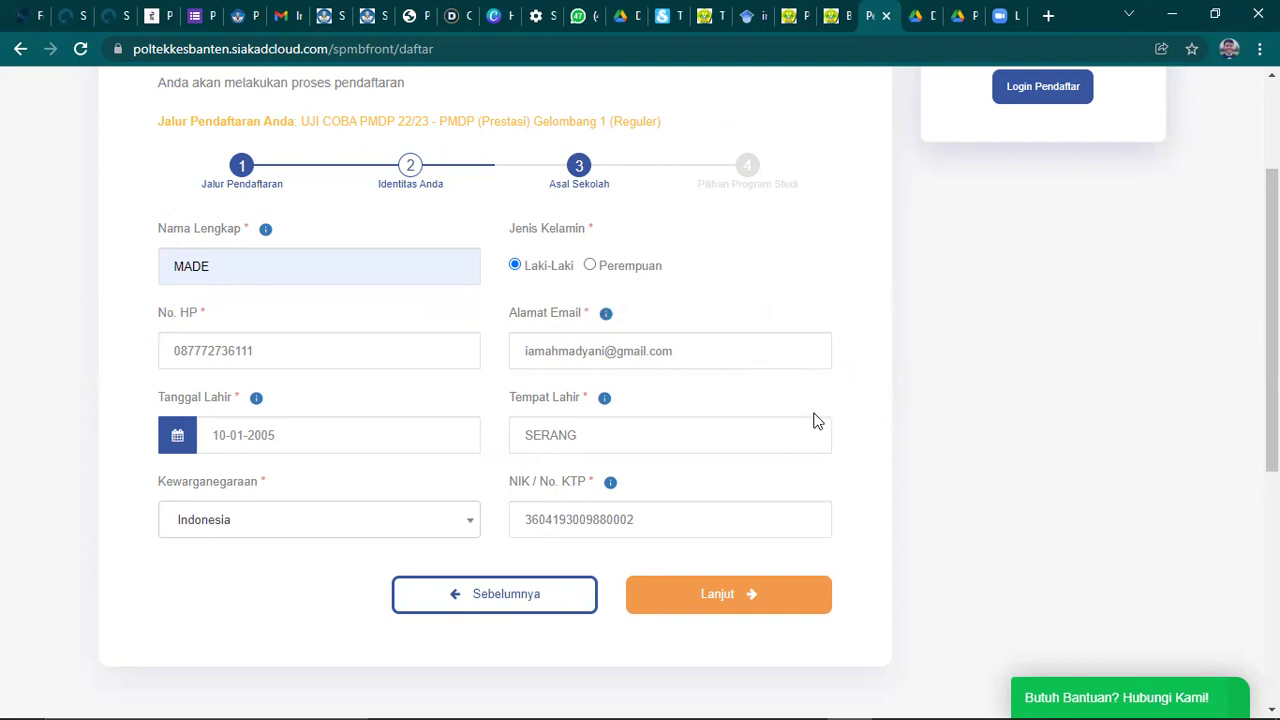
pyautogui.moveTo(606, 422)
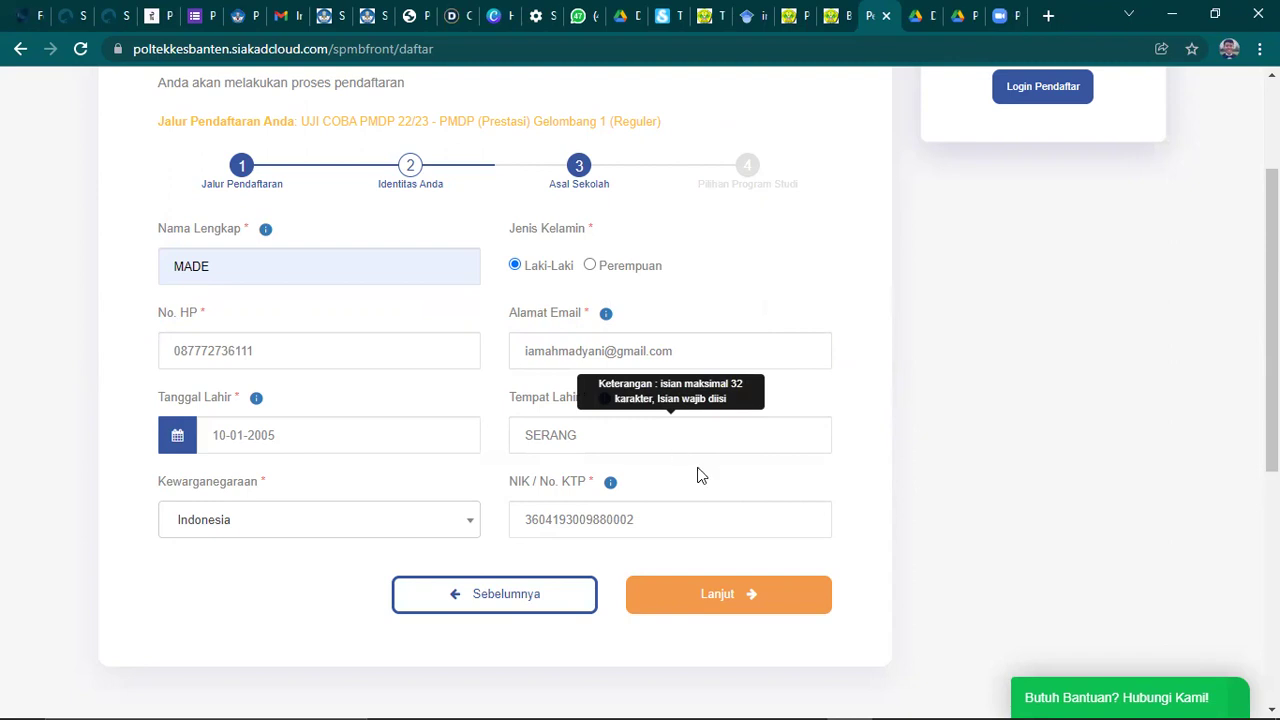
pyautogui.click(663, 524)
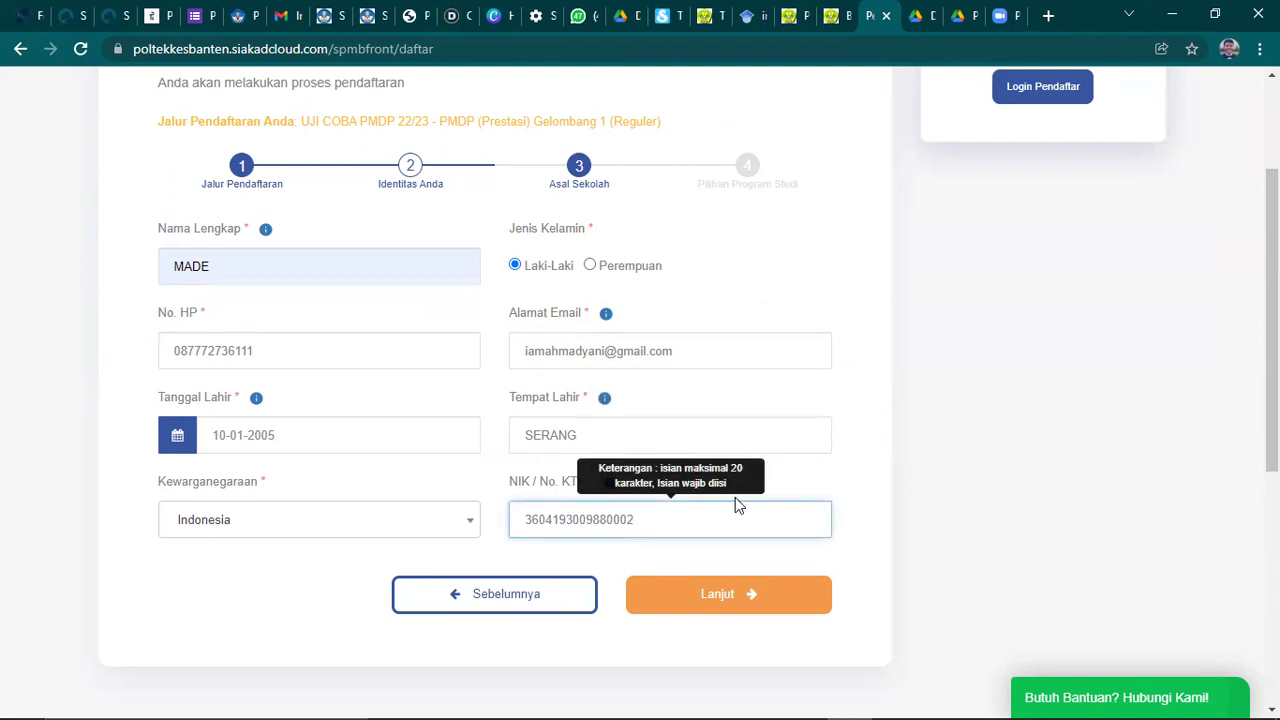
pyautogui.click(840, 485)
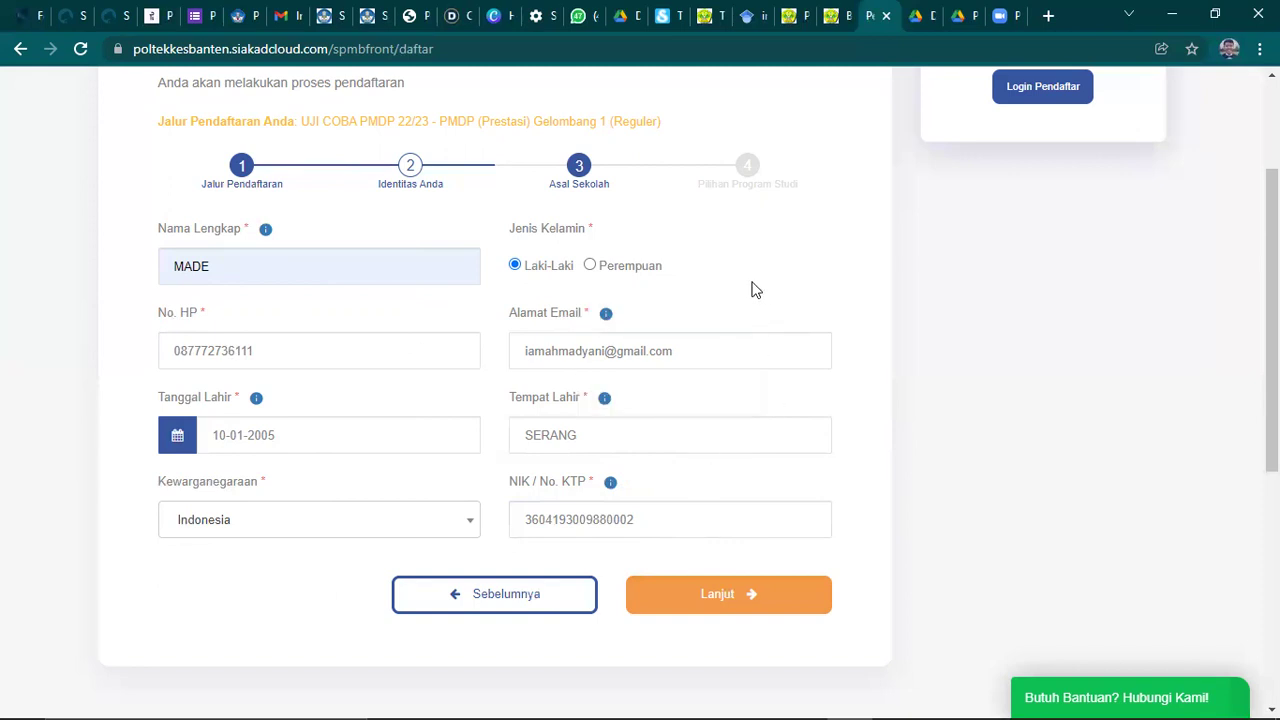
# - Continue to the school step and set province BANTEN, regency KABUPATEN SERANG and school type SMA
pyautogui.click(728, 607)
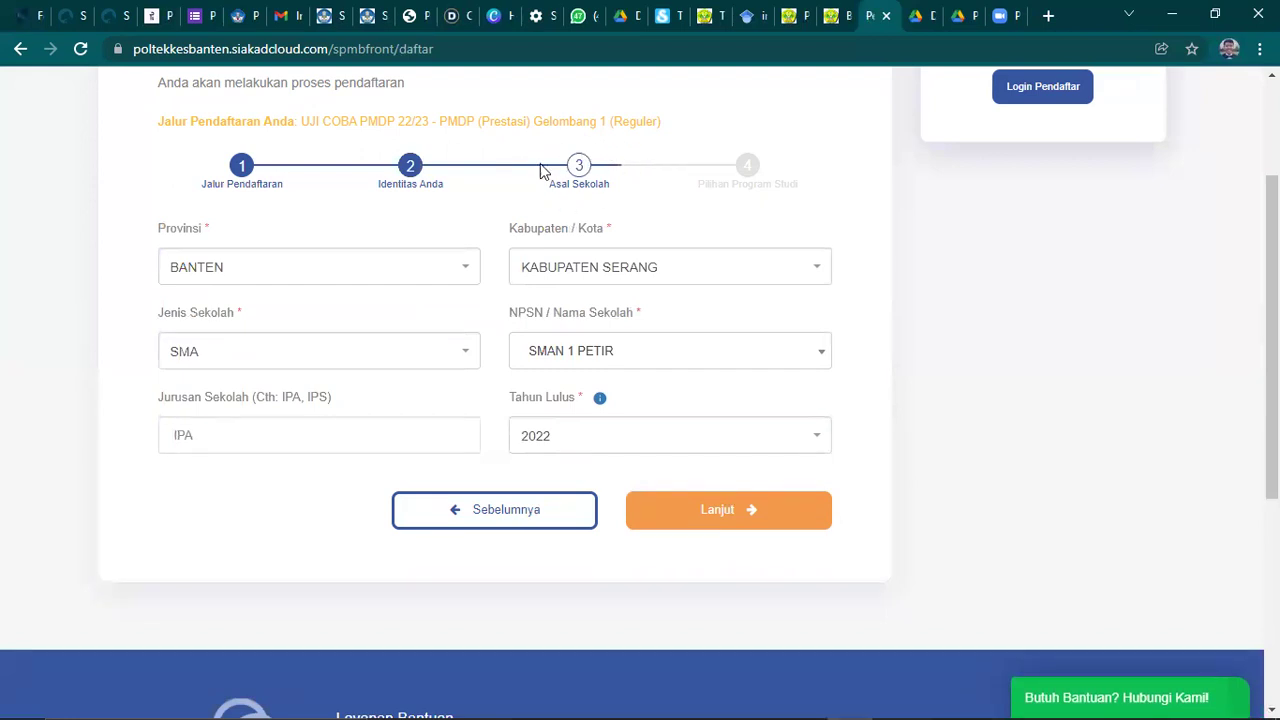
pyautogui.click(250, 276)
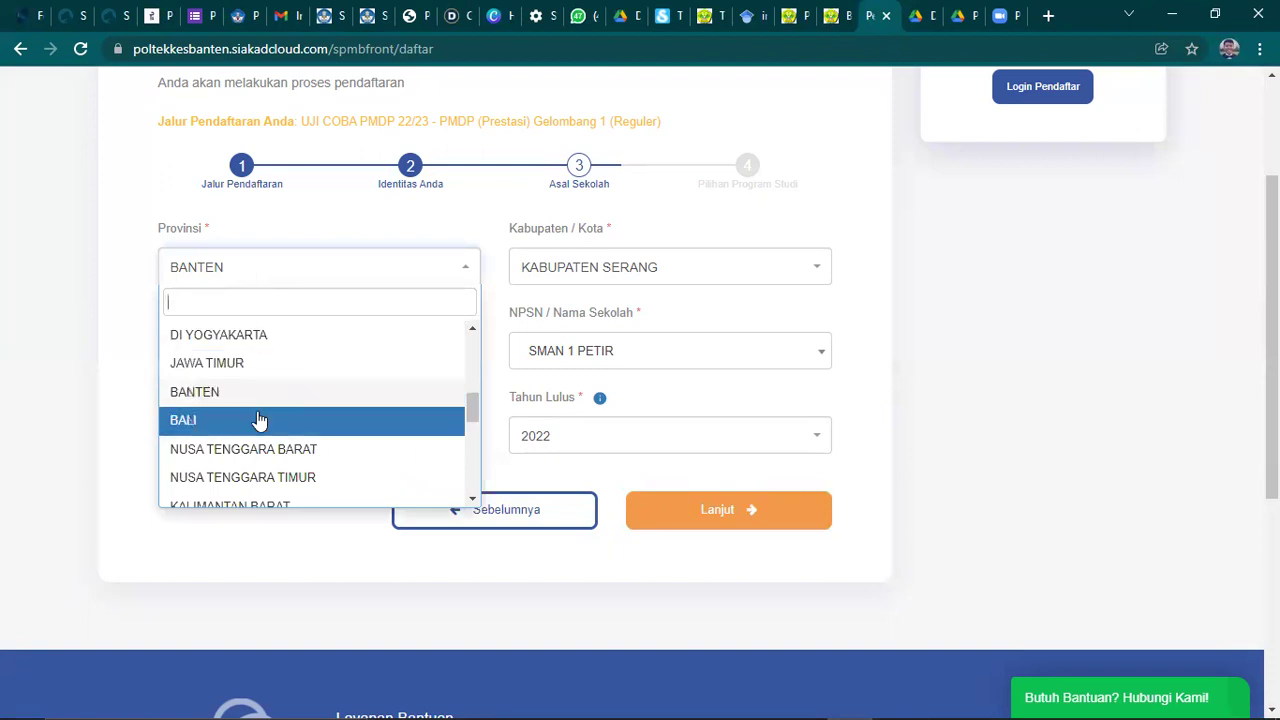
pyautogui.scroll(-2, 258, 418)
pyautogui.scroll(-1, 265, 425)
pyautogui.scroll(5, 276, 432)
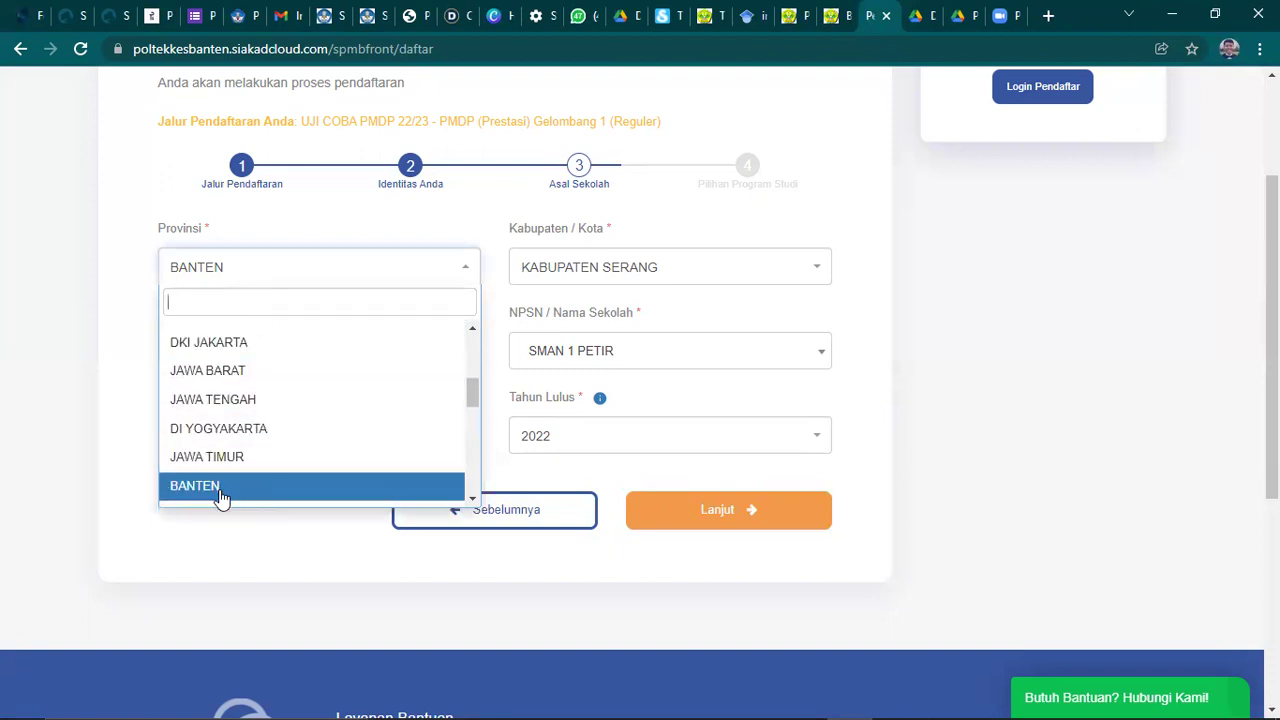
pyautogui.click(222, 497)
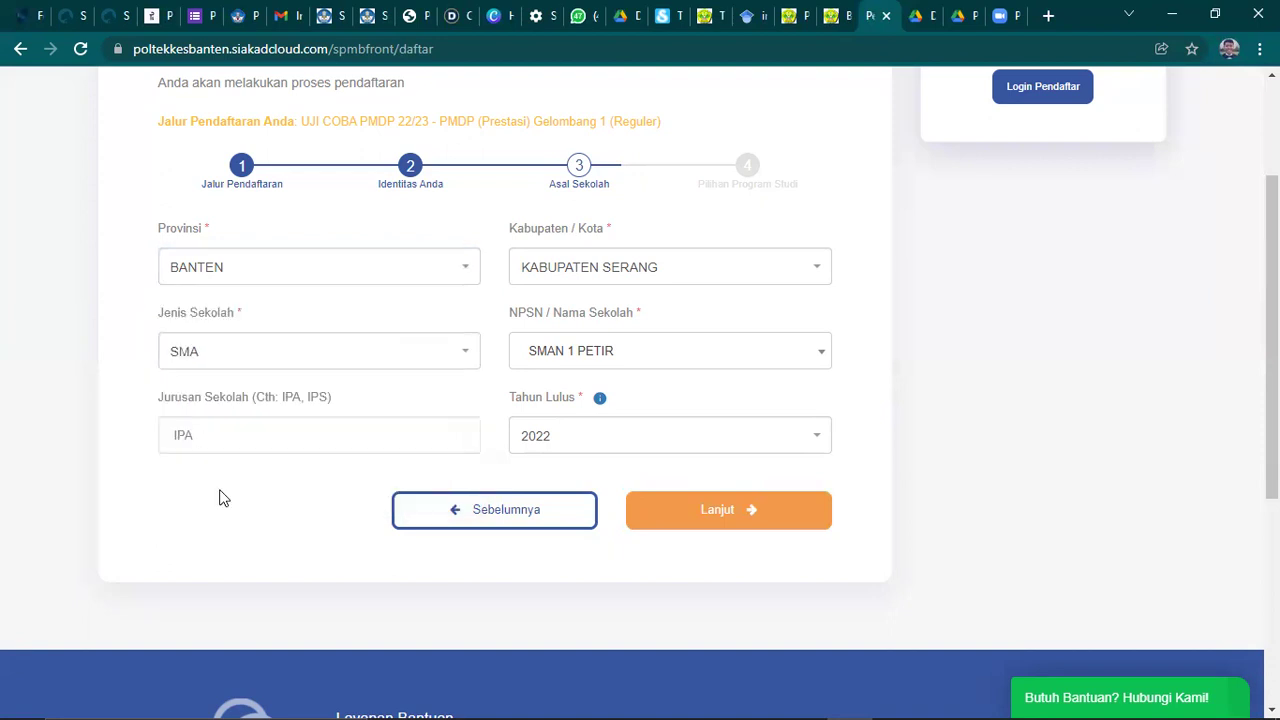
pyautogui.click(580, 276)
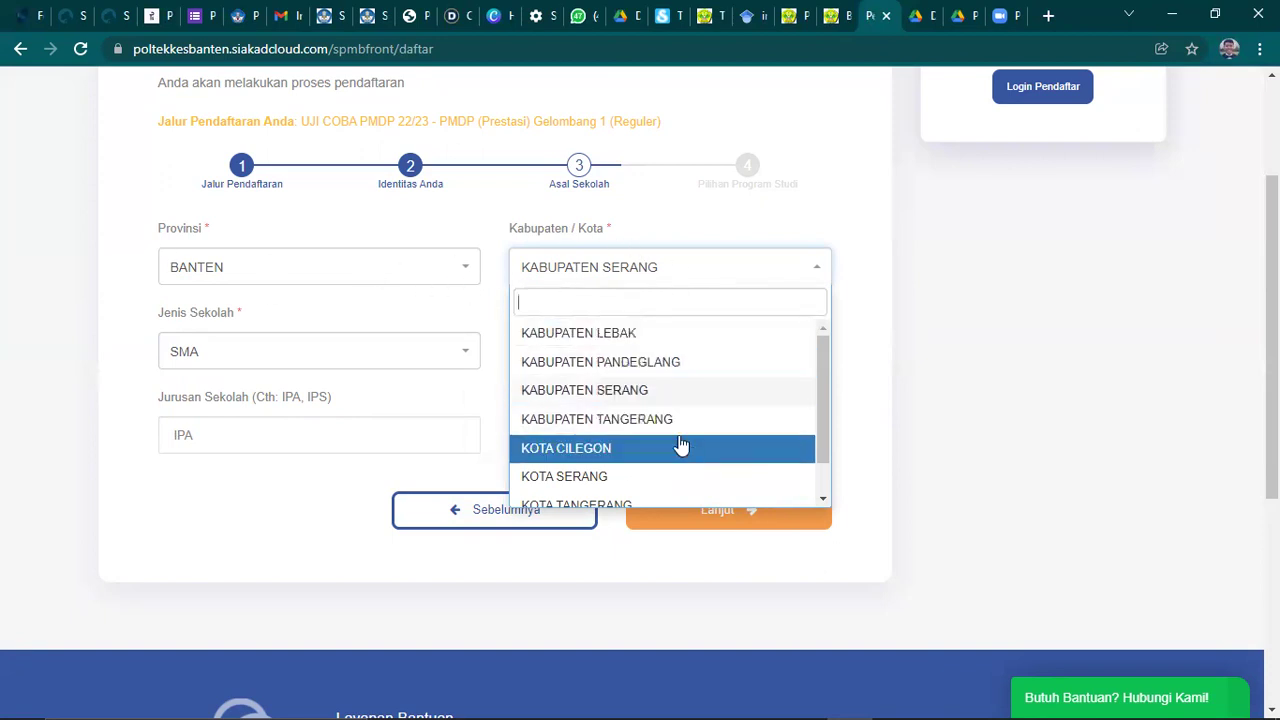
pyautogui.click(636, 392)
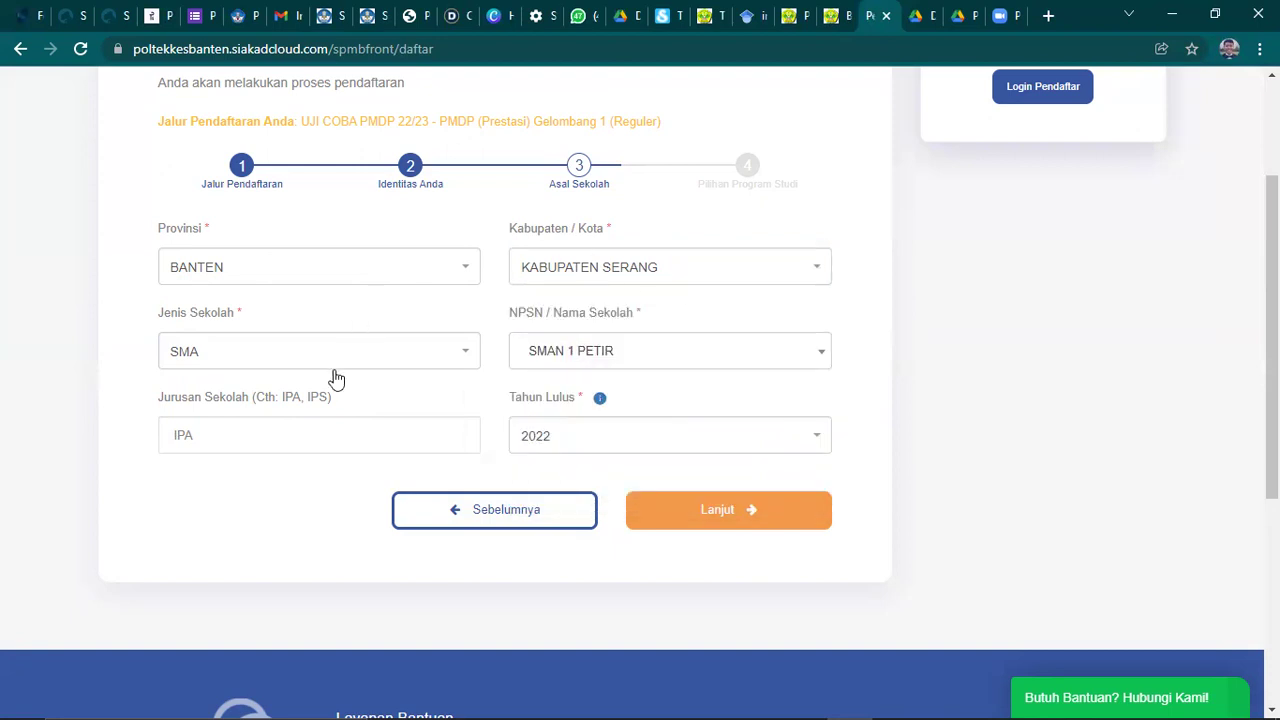
pyautogui.click(258, 352)
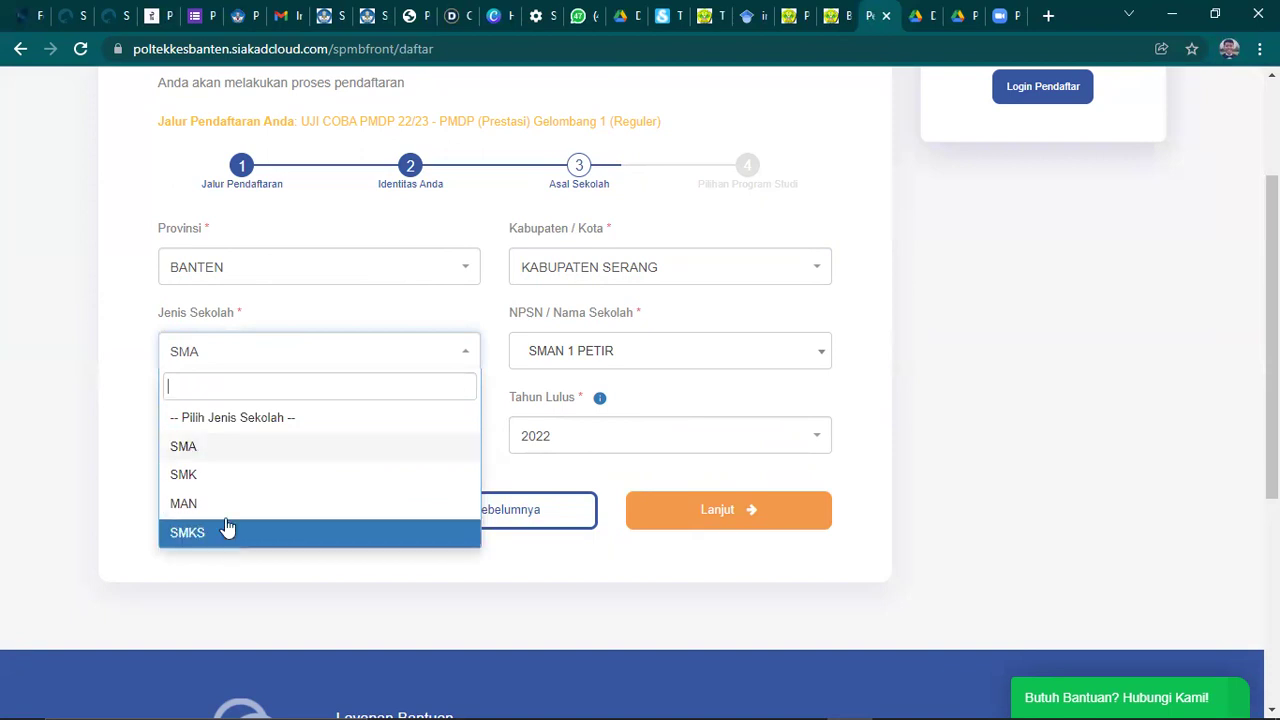
pyautogui.click(223, 450)
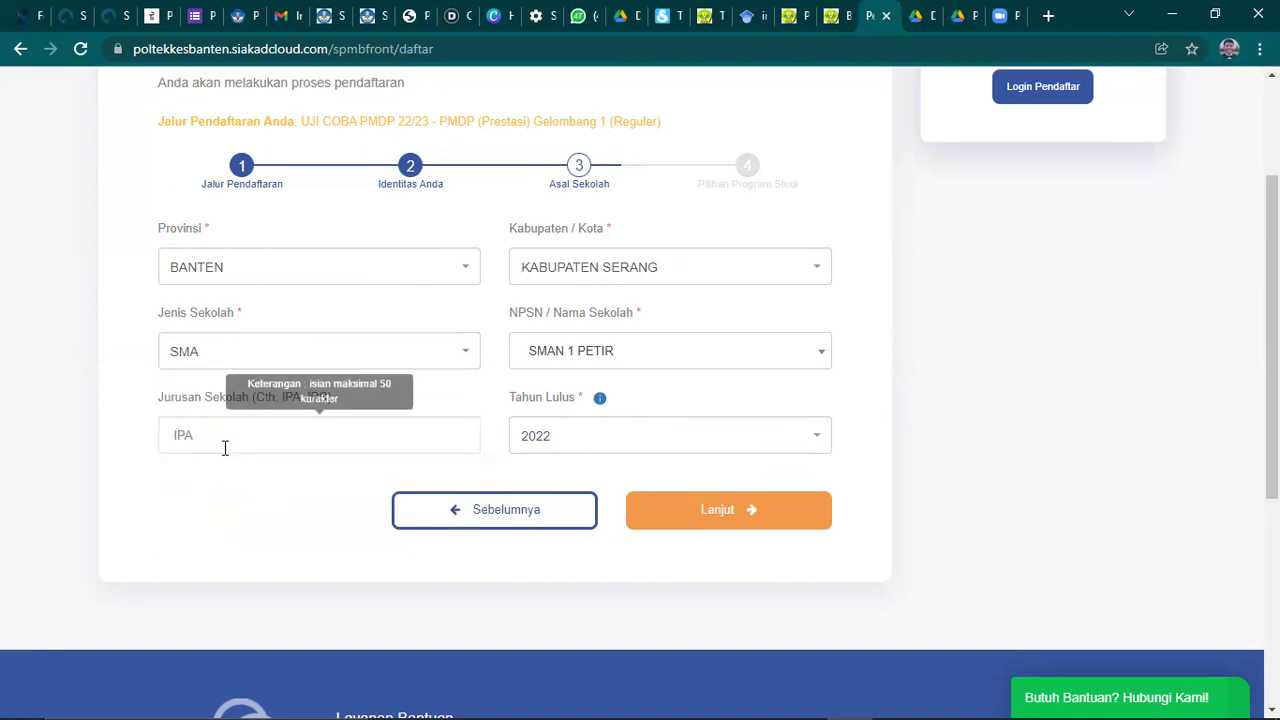
# - Select 20605097 - SMAN 1 BAROS as the school of origin
pyautogui.click(636, 356)
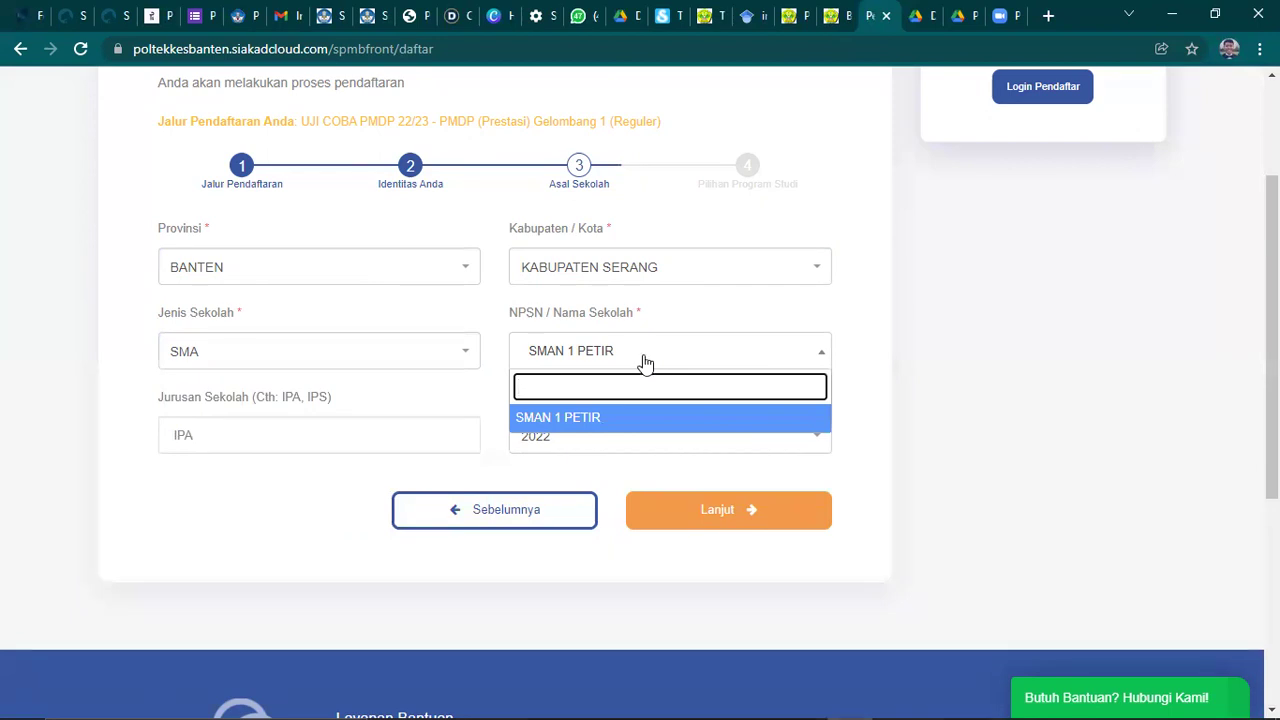
pyautogui.click(643, 362)
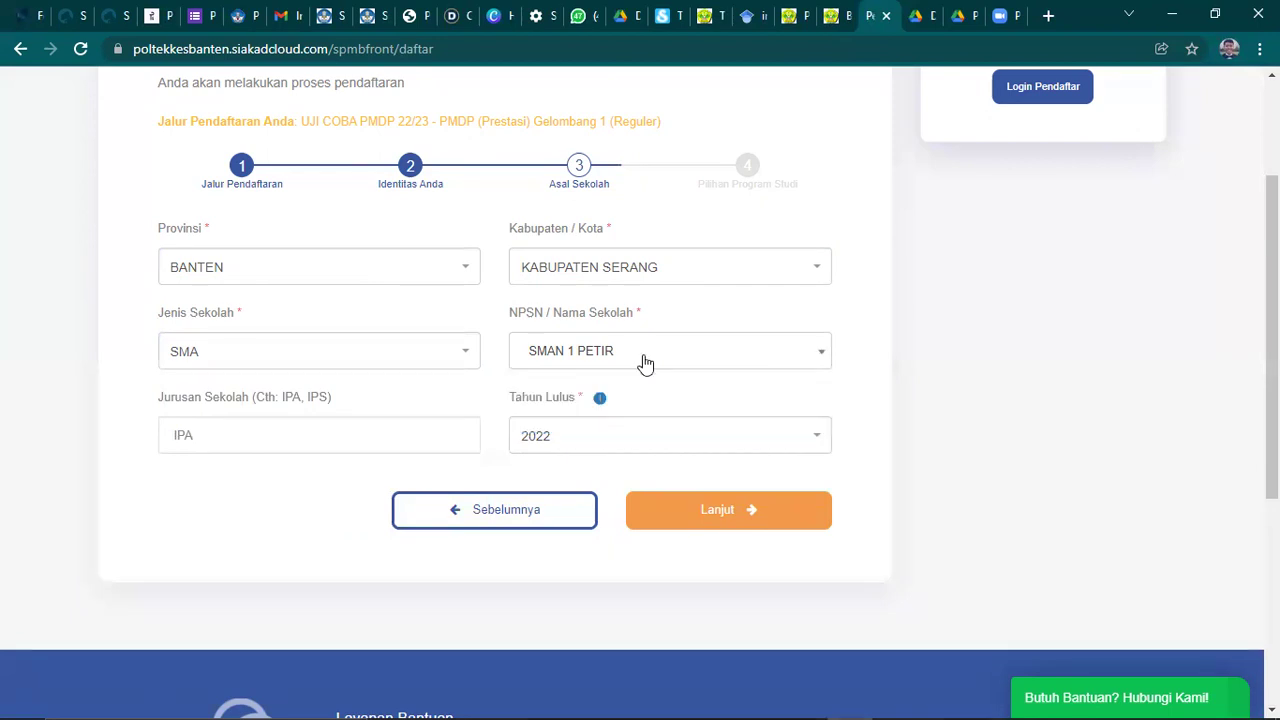
pyautogui.click(666, 356)
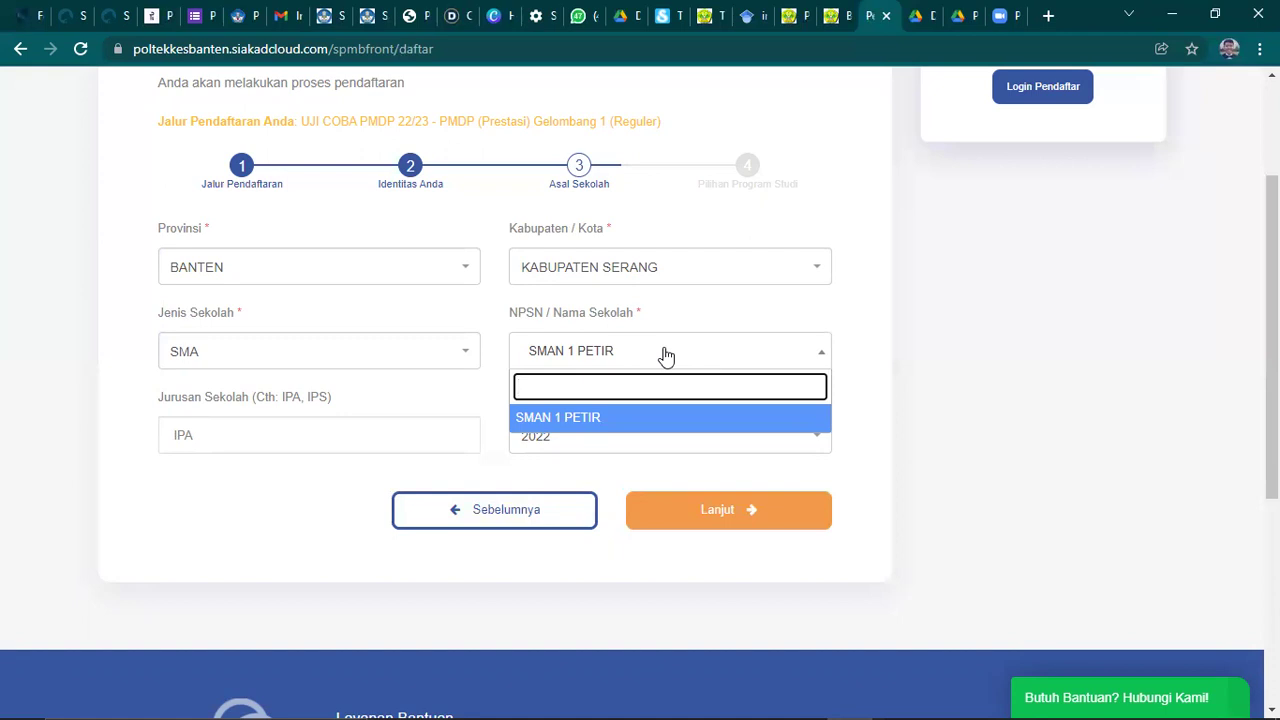
pyautogui.write('Baros')
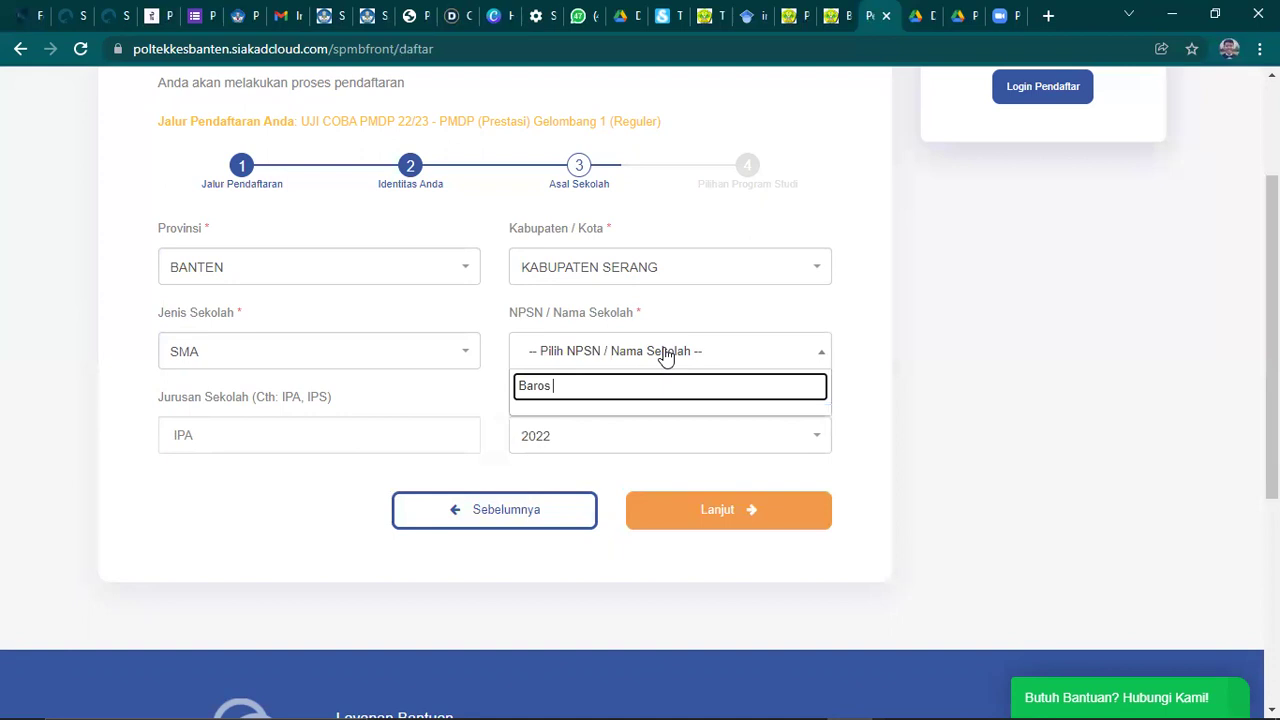
pyautogui.press('BackSpace')
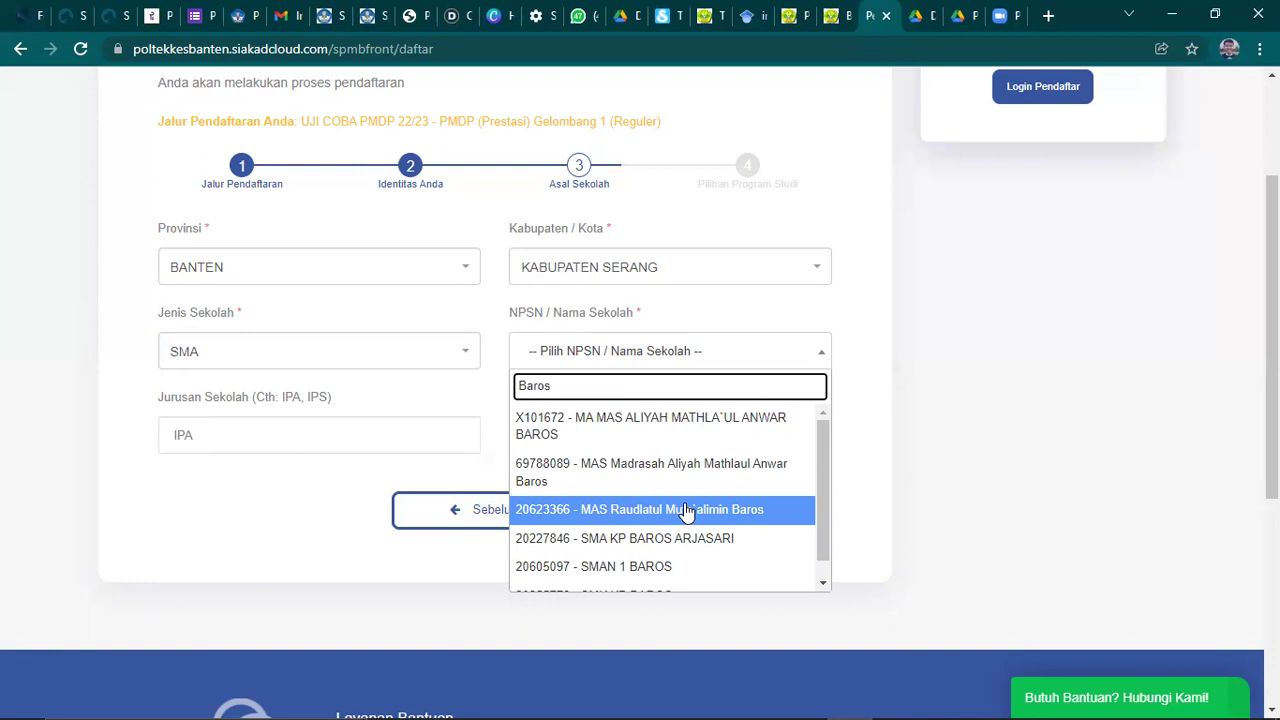
pyautogui.click(673, 568)
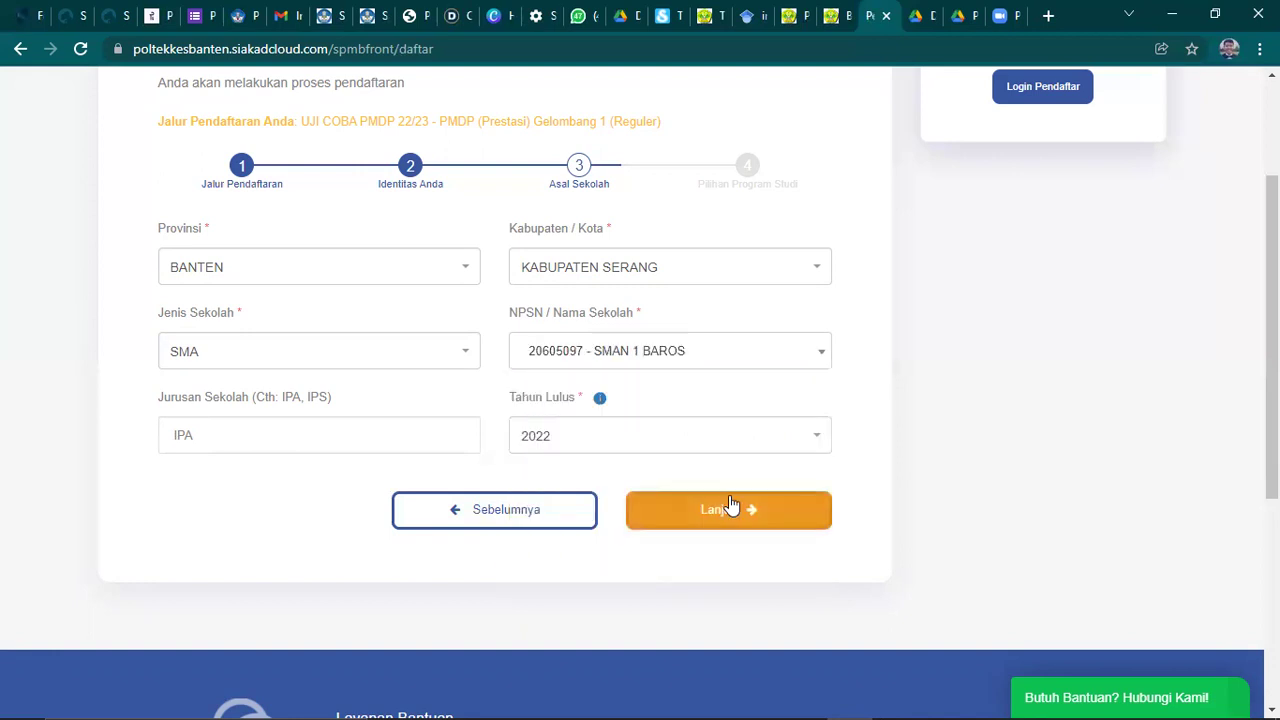
pyautogui.click(716, 360)
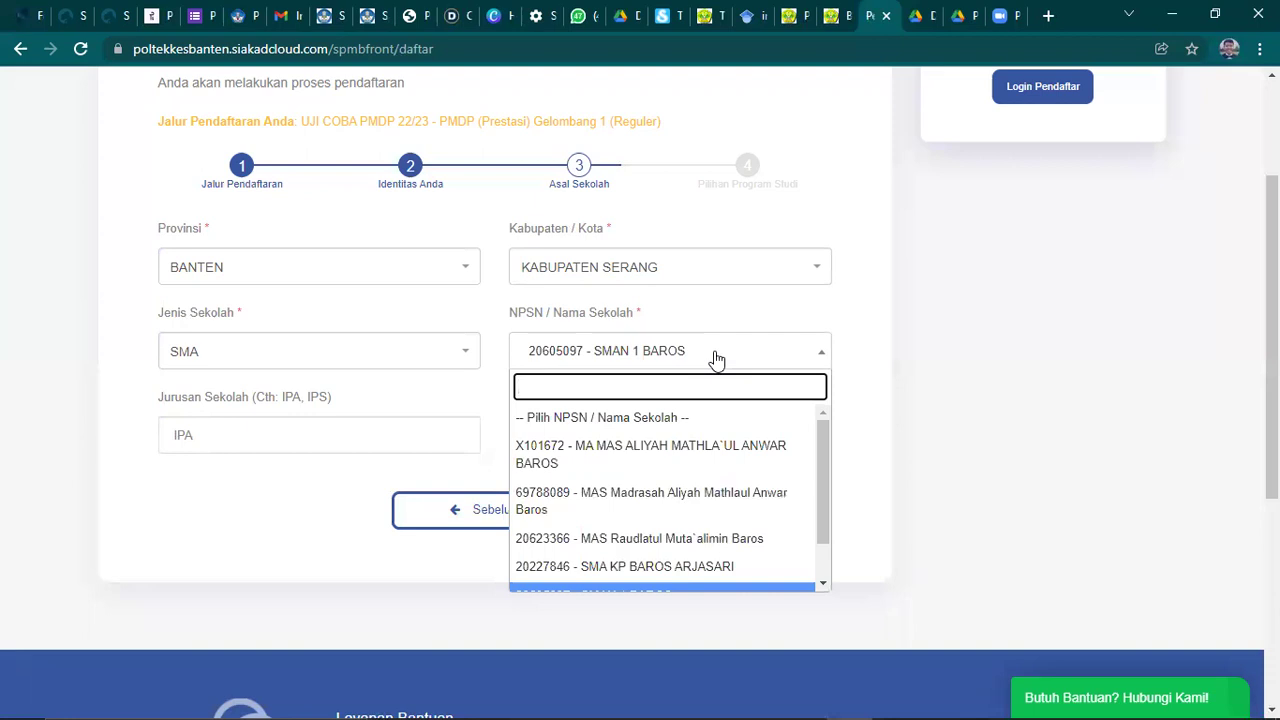
pyautogui.write('2060')
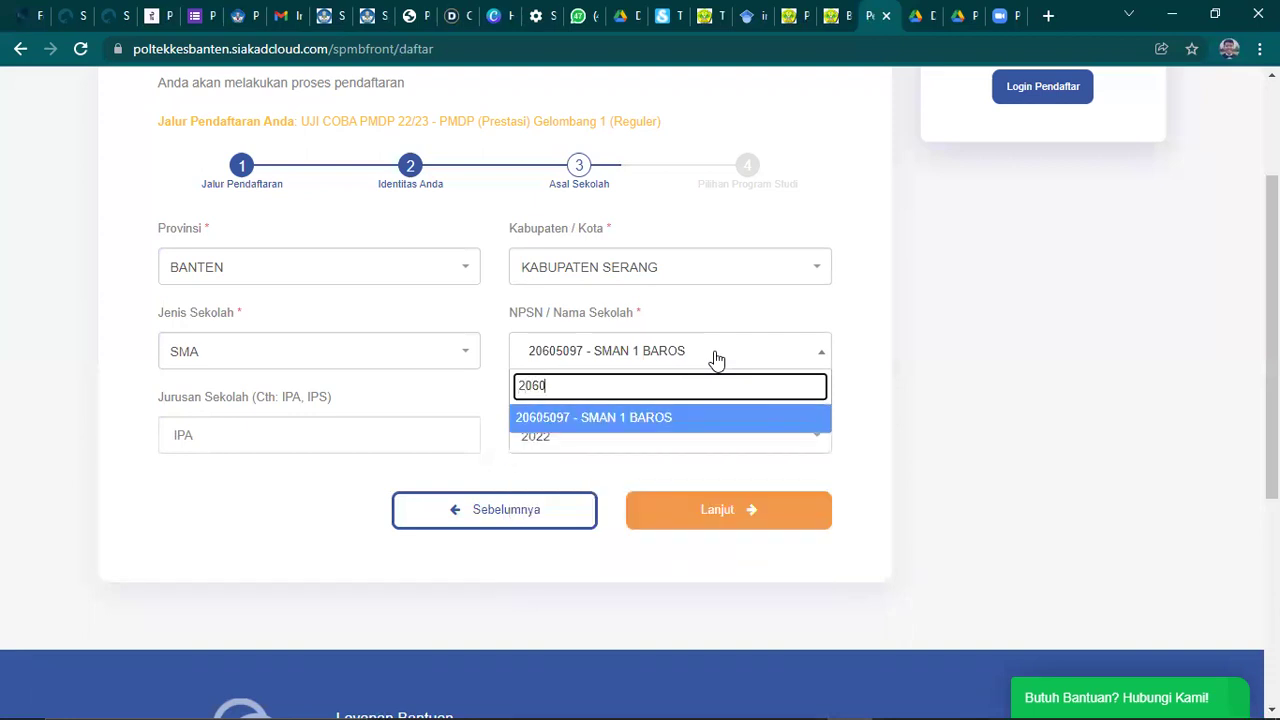
pyautogui.write('60')
pyautogui.press('BackSpace')
pyautogui.press('BackSpace')
pyautogui.write('5067')
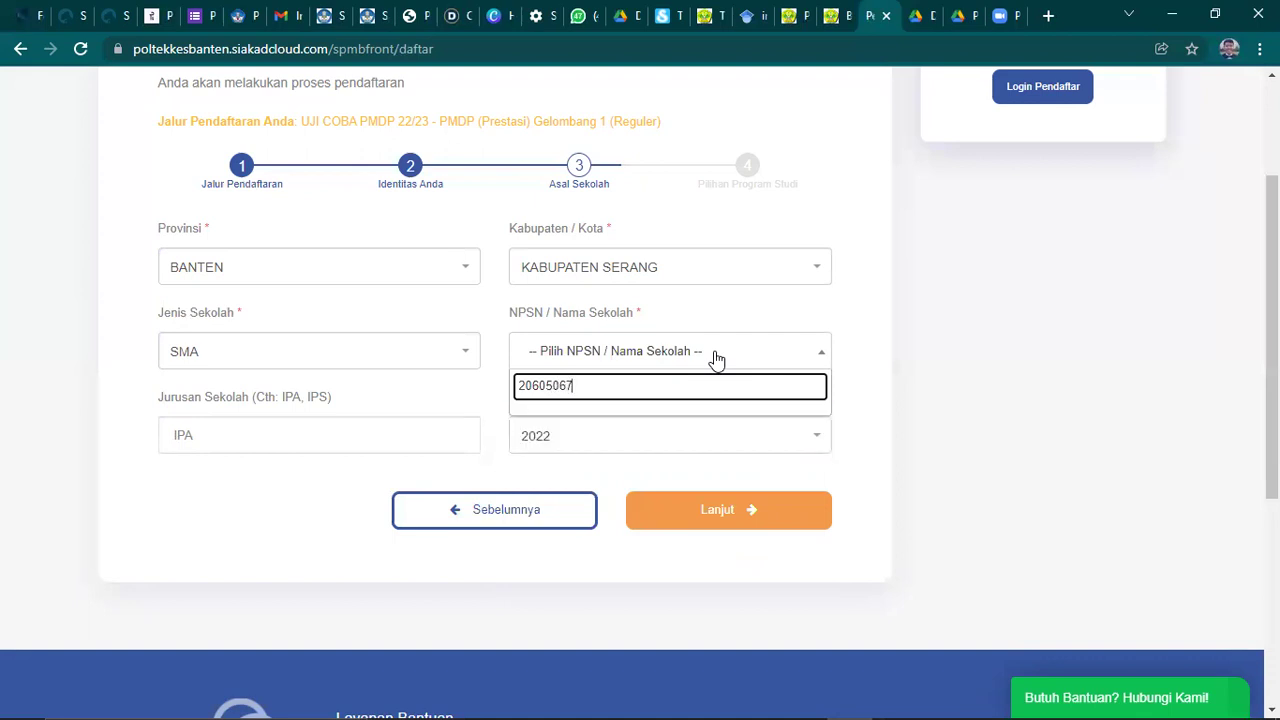
pyautogui.press('BackSpace')
pyautogui.press('BackSpace')
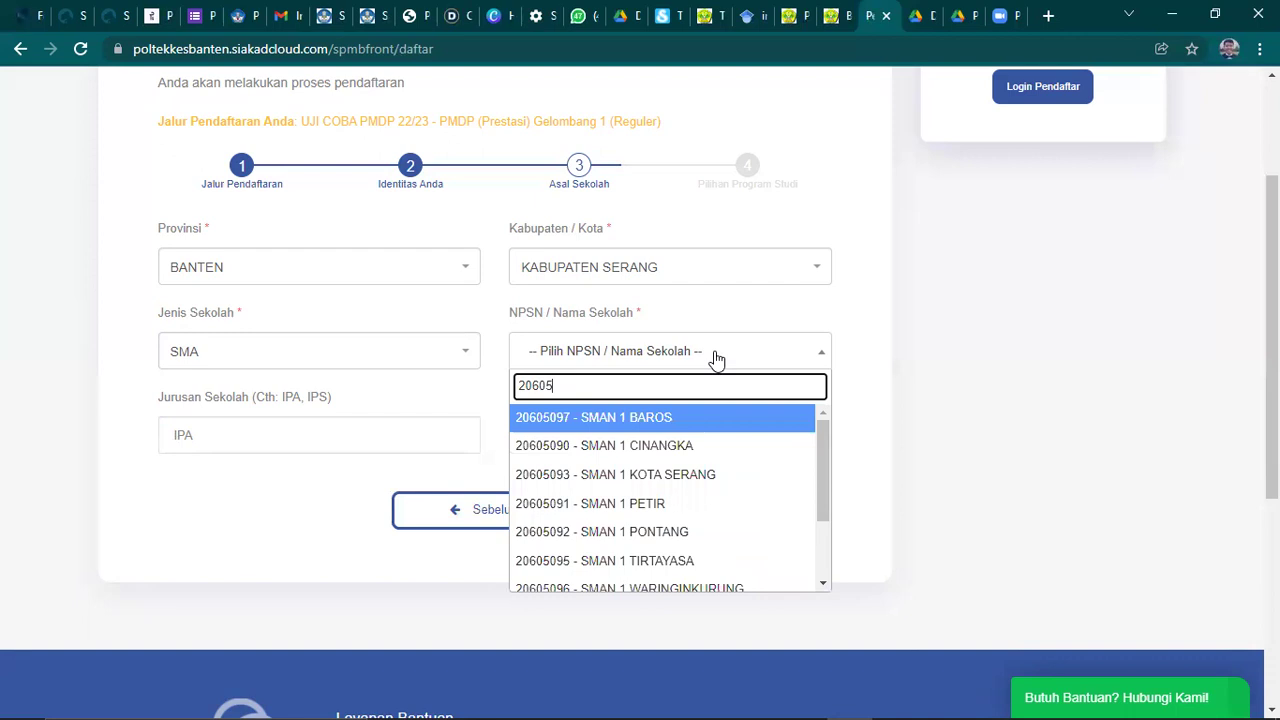
pyautogui.write('097')
pyautogui.click(618, 422)
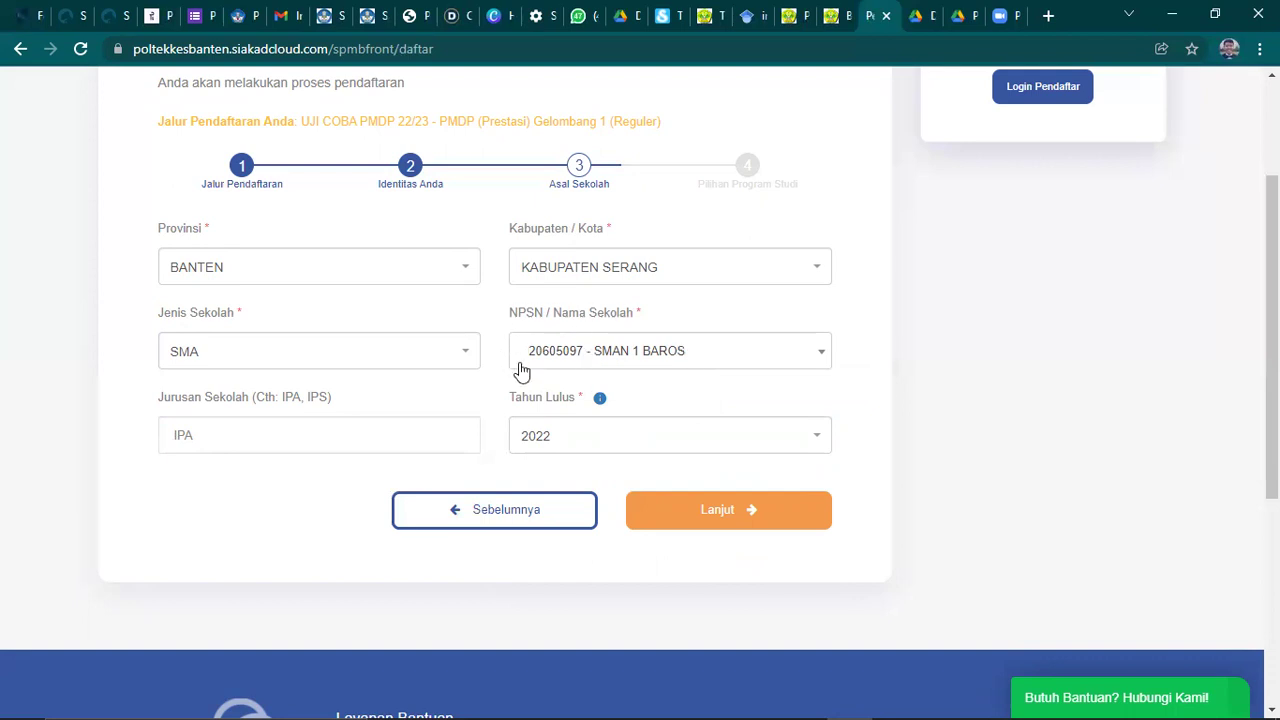
# - Enter IPA as the school major
pyautogui.click(269, 446)
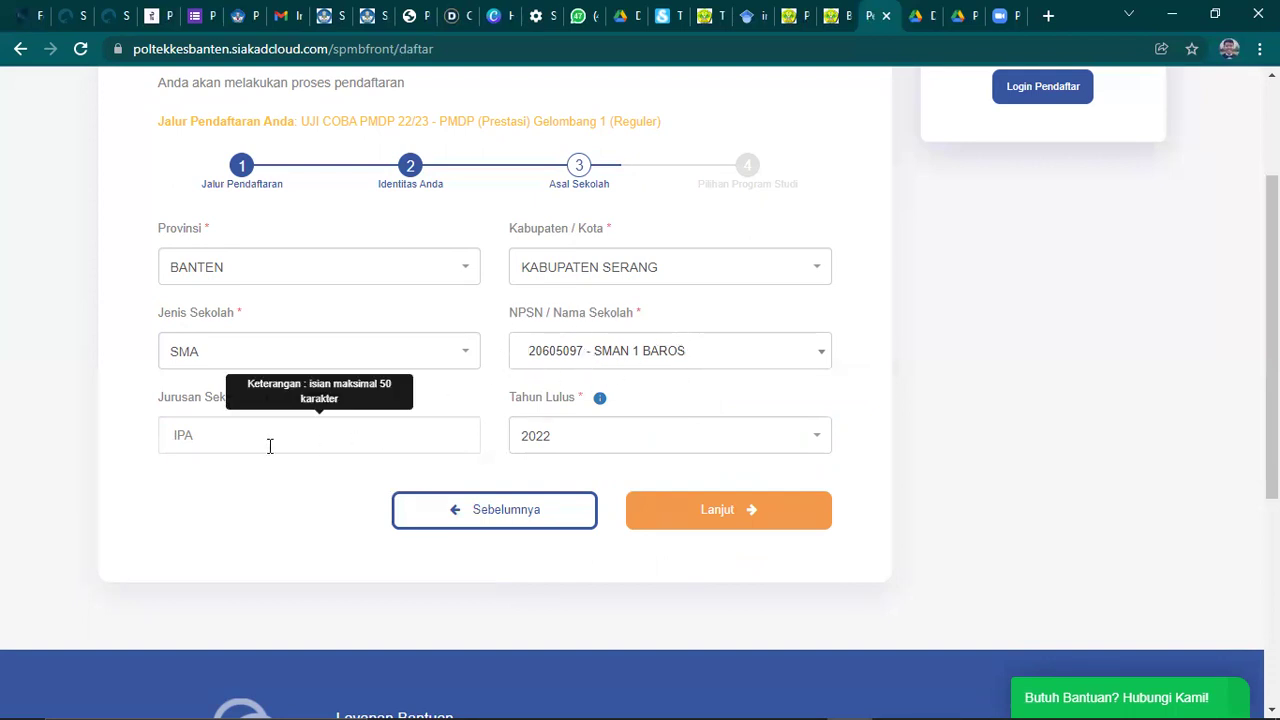
pyautogui.write('IPA')
pyautogui.click(225, 484)
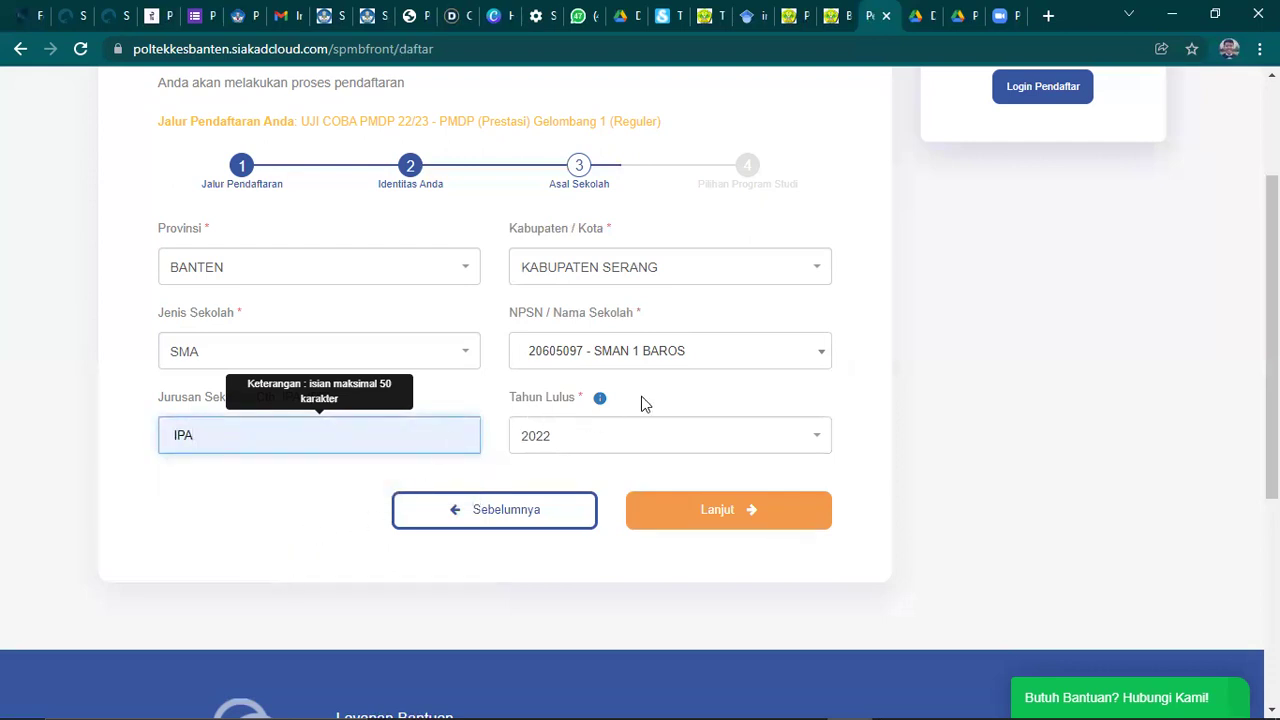
pyautogui.moveTo(600, 405)
pyautogui.press('Tab')
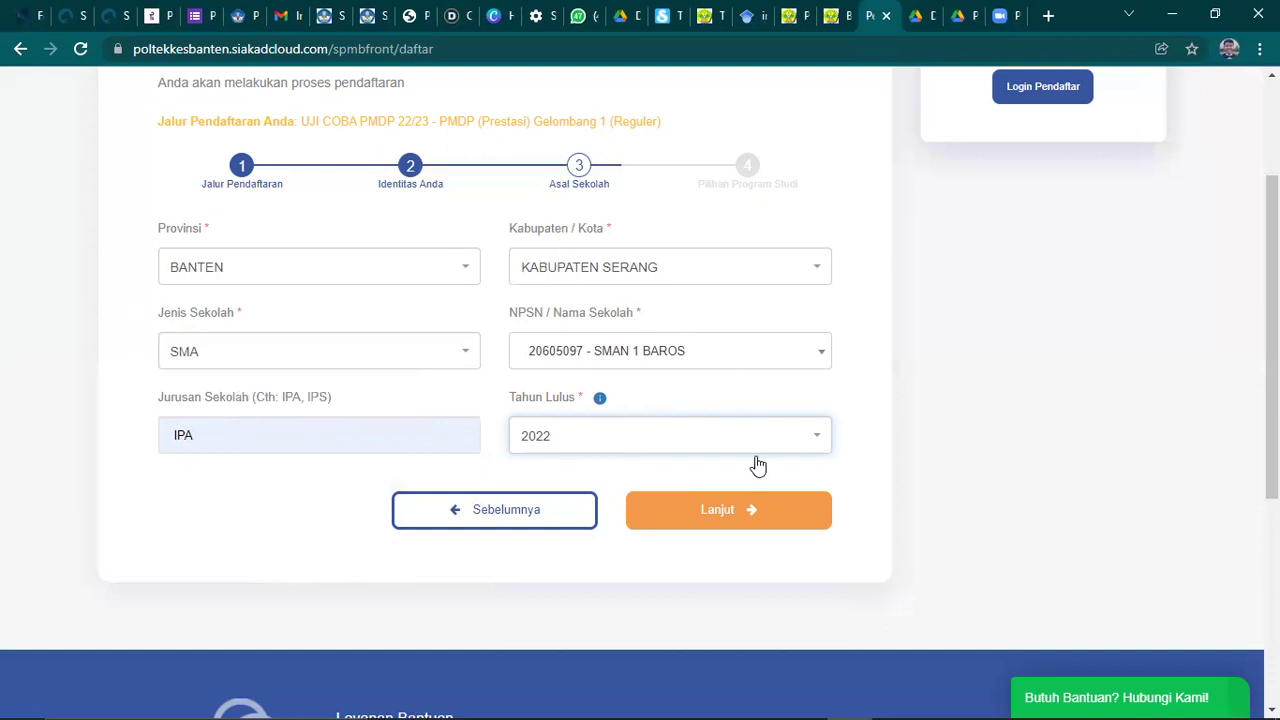
# - Choose D3 - Teknologi Laboratorium Medis as Pilihan Prodi 1 and submit with Daftar Sekarang
pyautogui.click(717, 512)
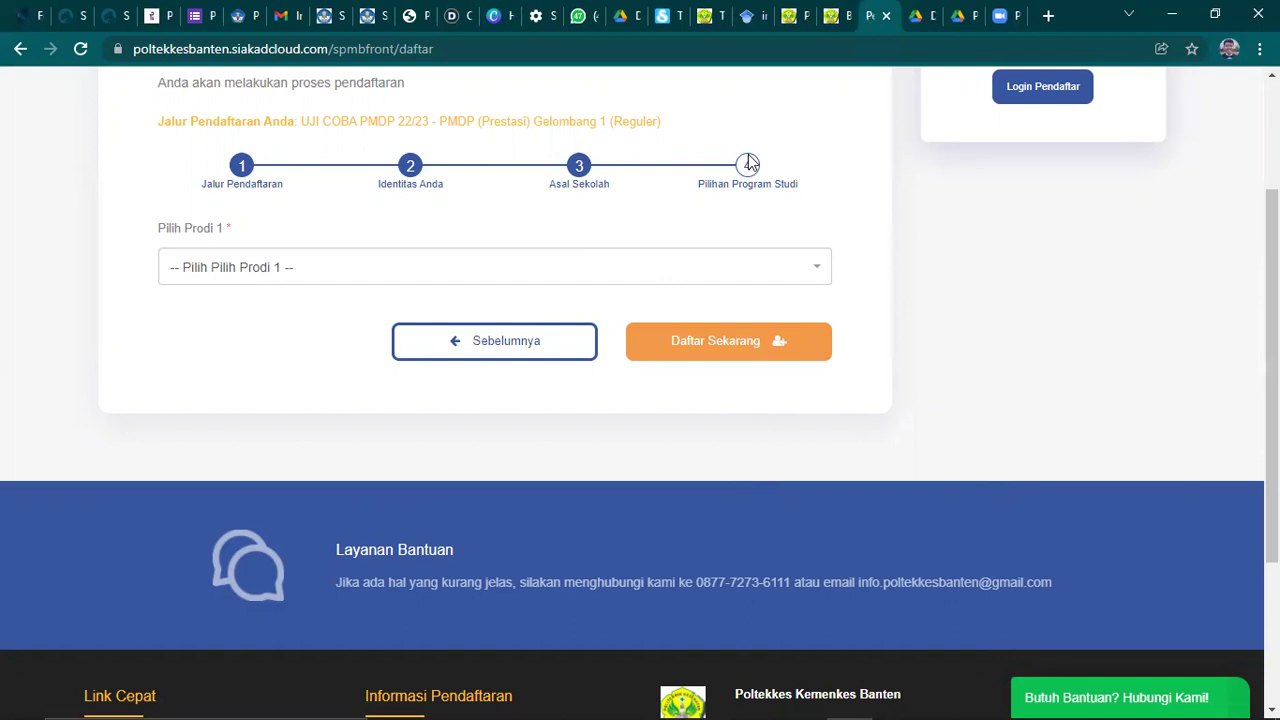
pyautogui.click(277, 274)
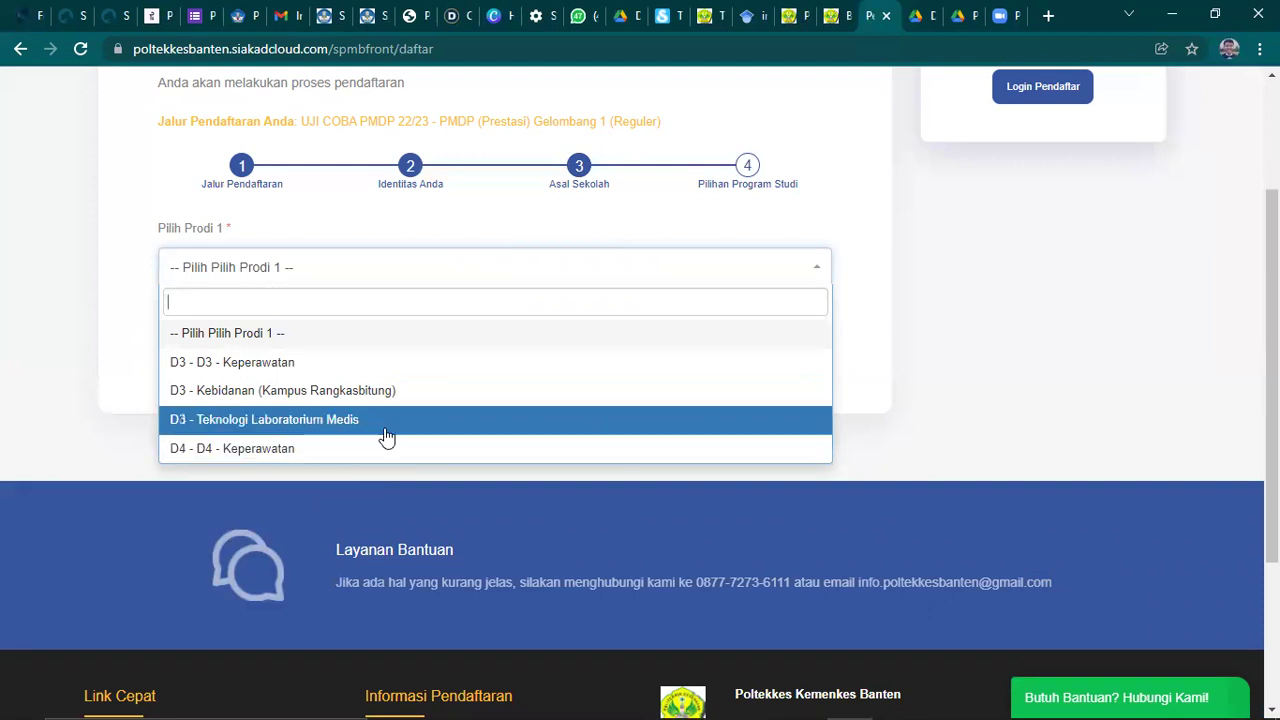
pyautogui.click(346, 424)
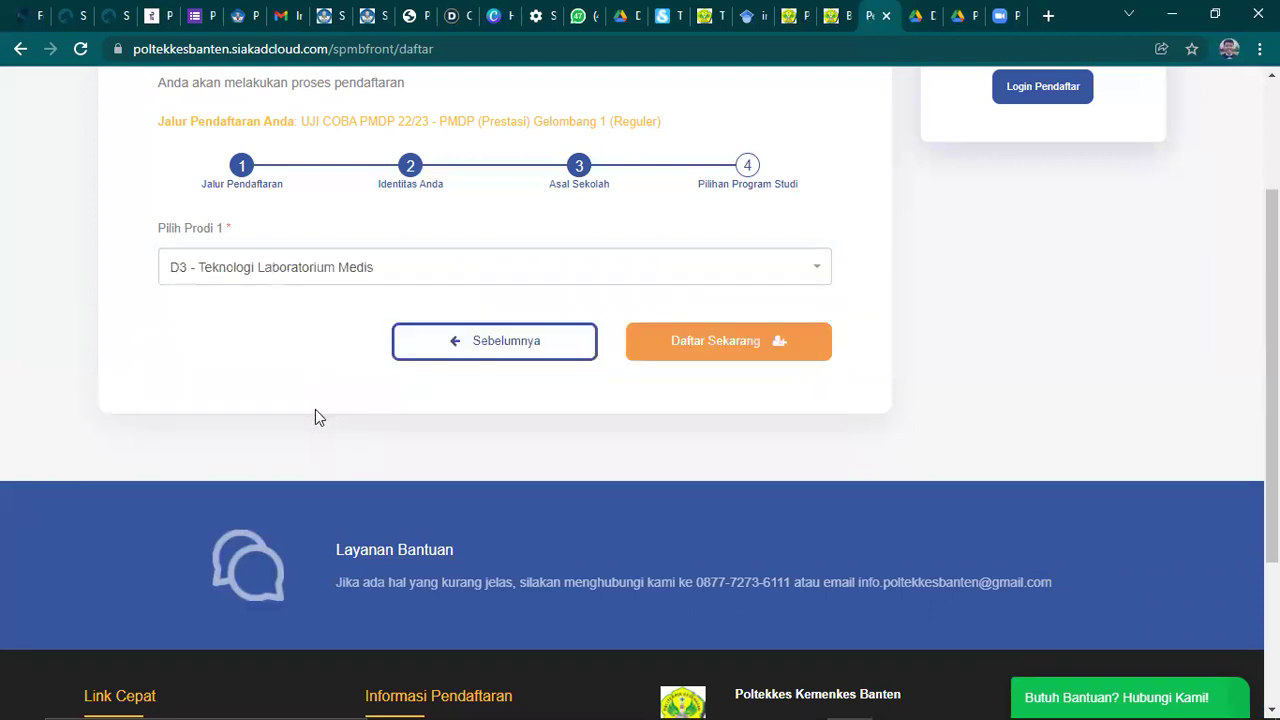
pyautogui.scroll(1, 312, 418)
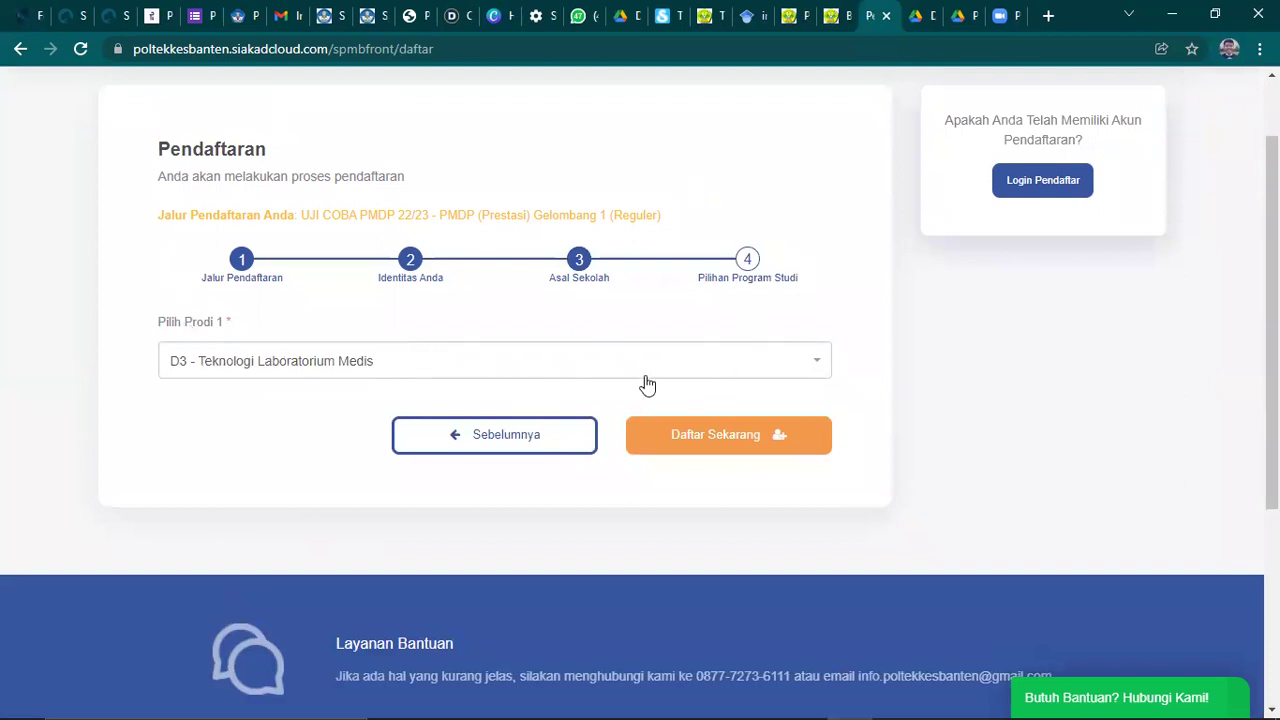
pyautogui.click(724, 446)
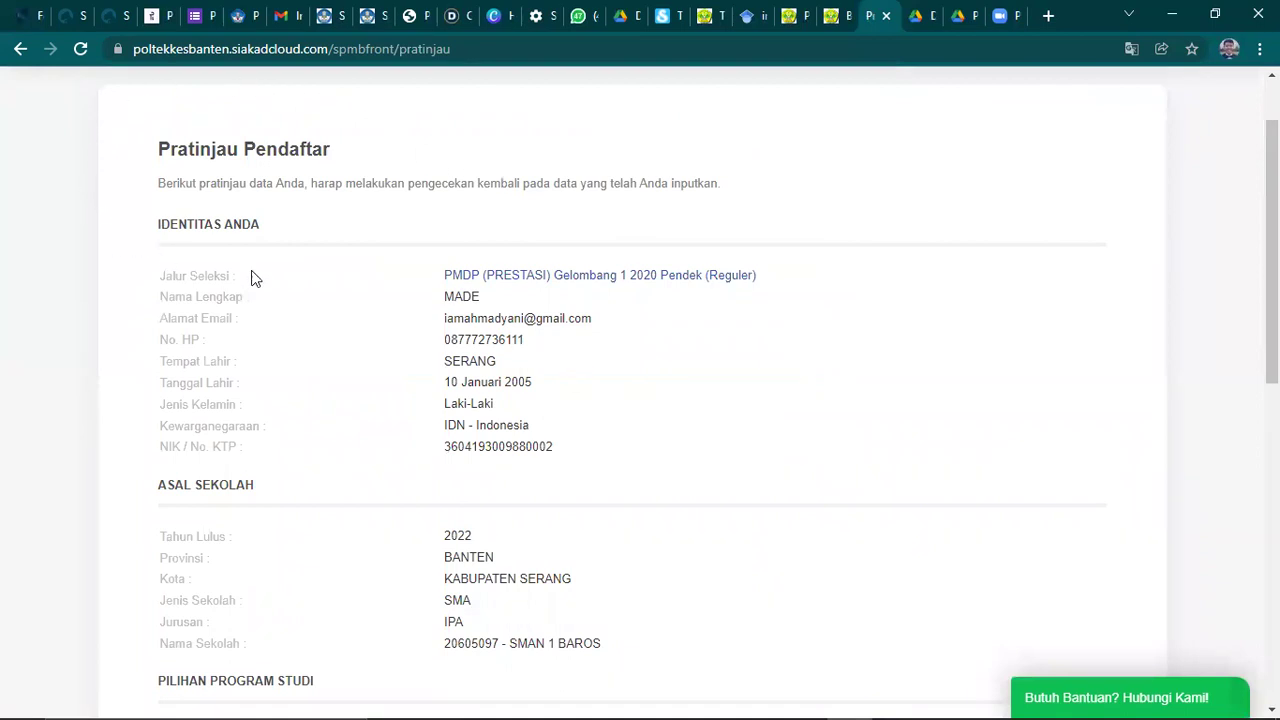
# - Review the Pratinjau Pendaftar summary and tick the agreement that the entered data is correct
pyautogui.scroll(-1, 139, 247)
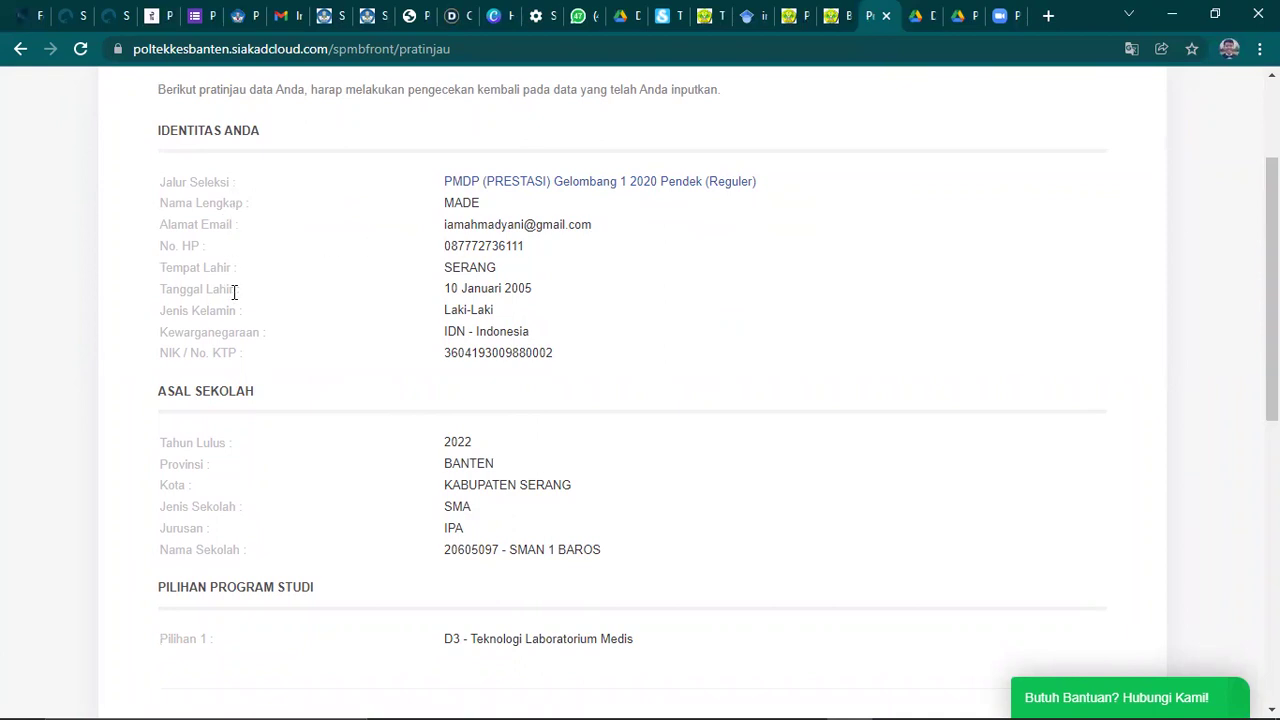
pyautogui.scroll(-1, 234, 331)
pyautogui.scroll(-2, 295, 380)
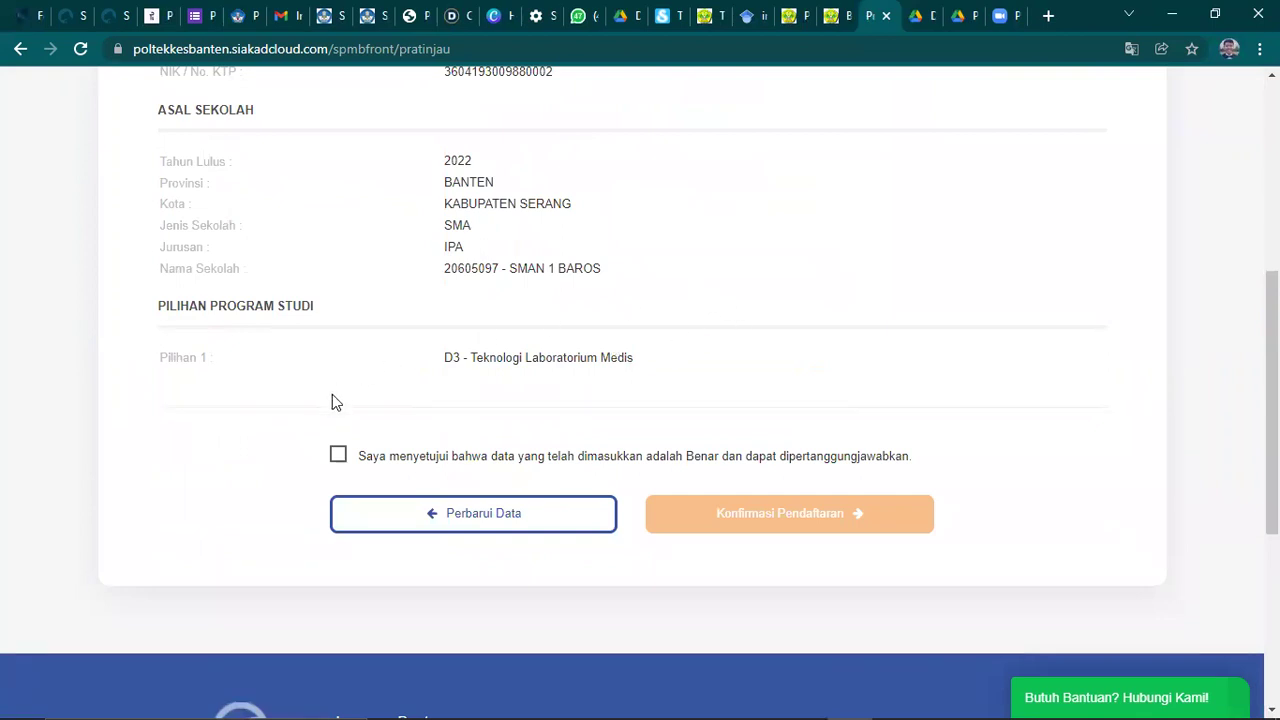
pyautogui.click(339, 458)
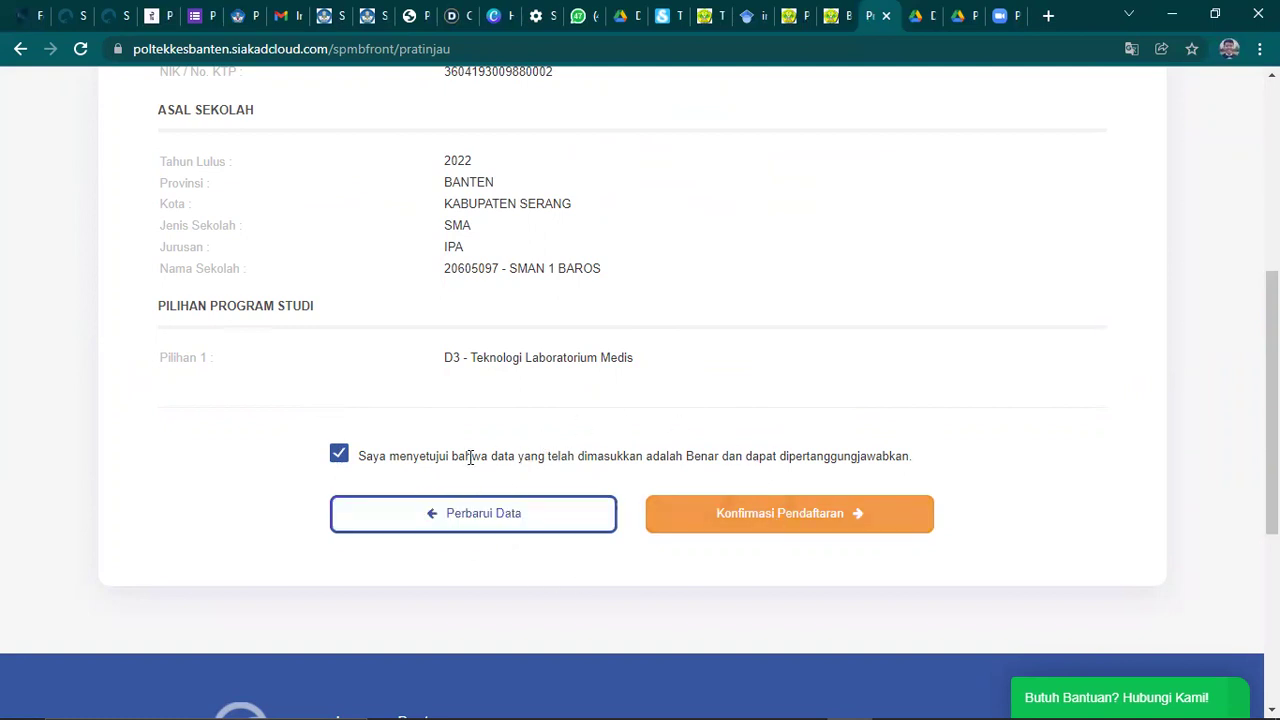
# - Submit Konfirmasi Pendaftaran and accept the OK prompt to reach the payment page
pyautogui.click(787, 523)
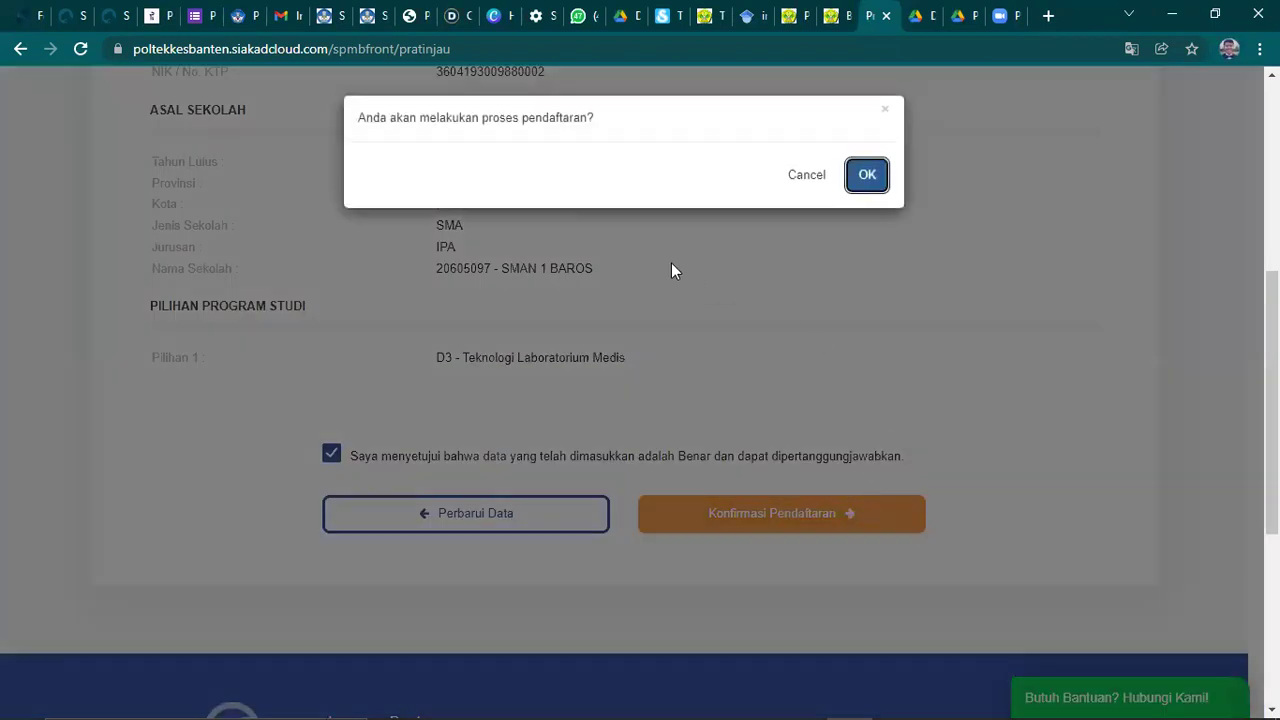
pyautogui.click(865, 176)
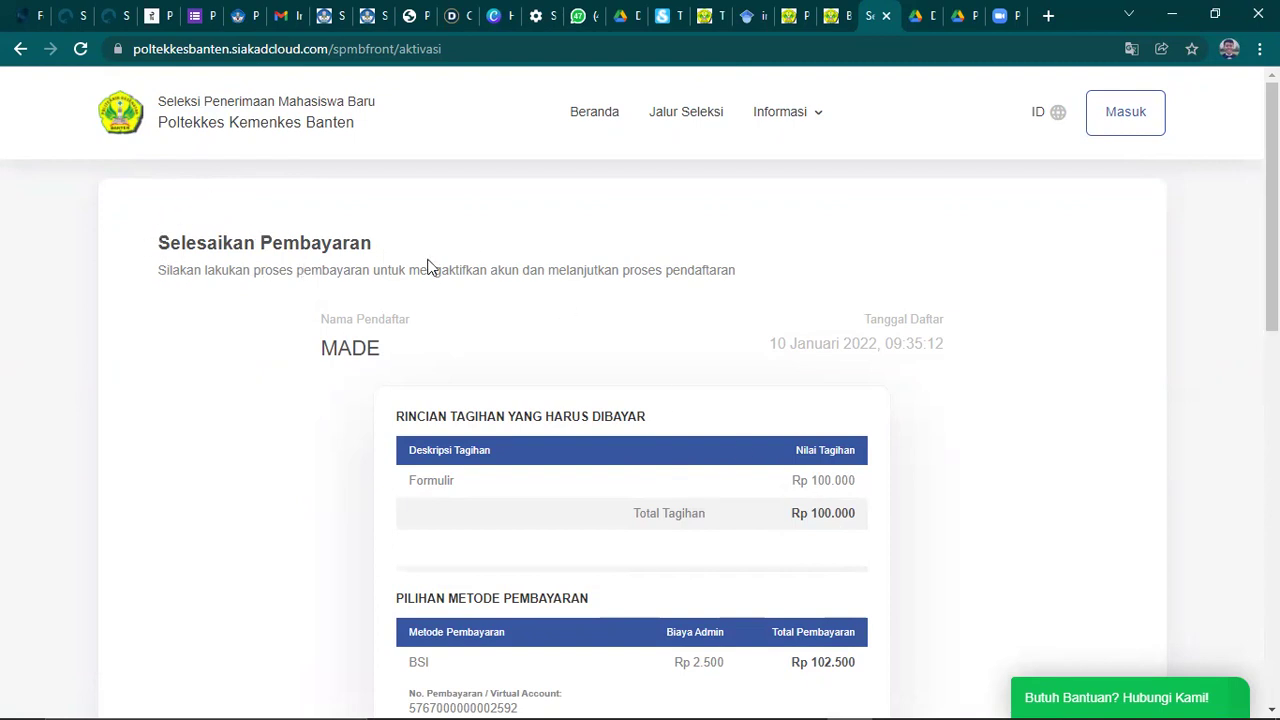
pyautogui.scroll(-2, 432, 266)
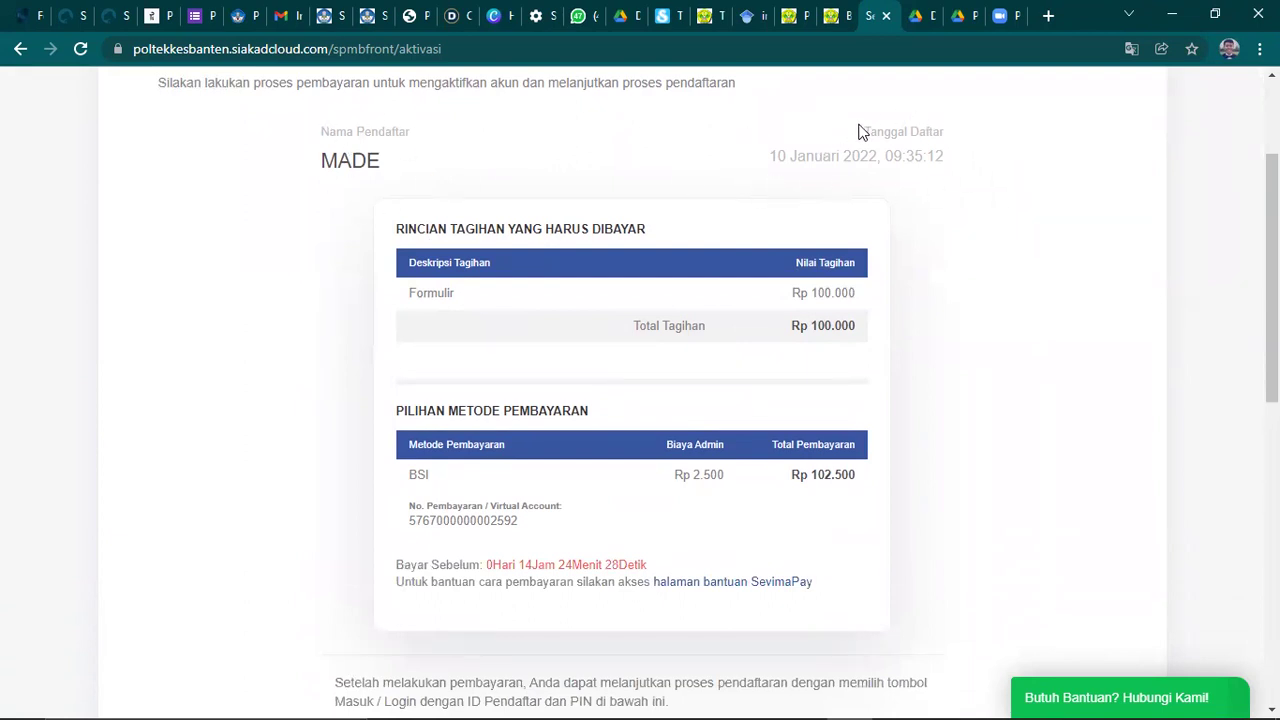
pyautogui.scroll(-1, 754, 206)
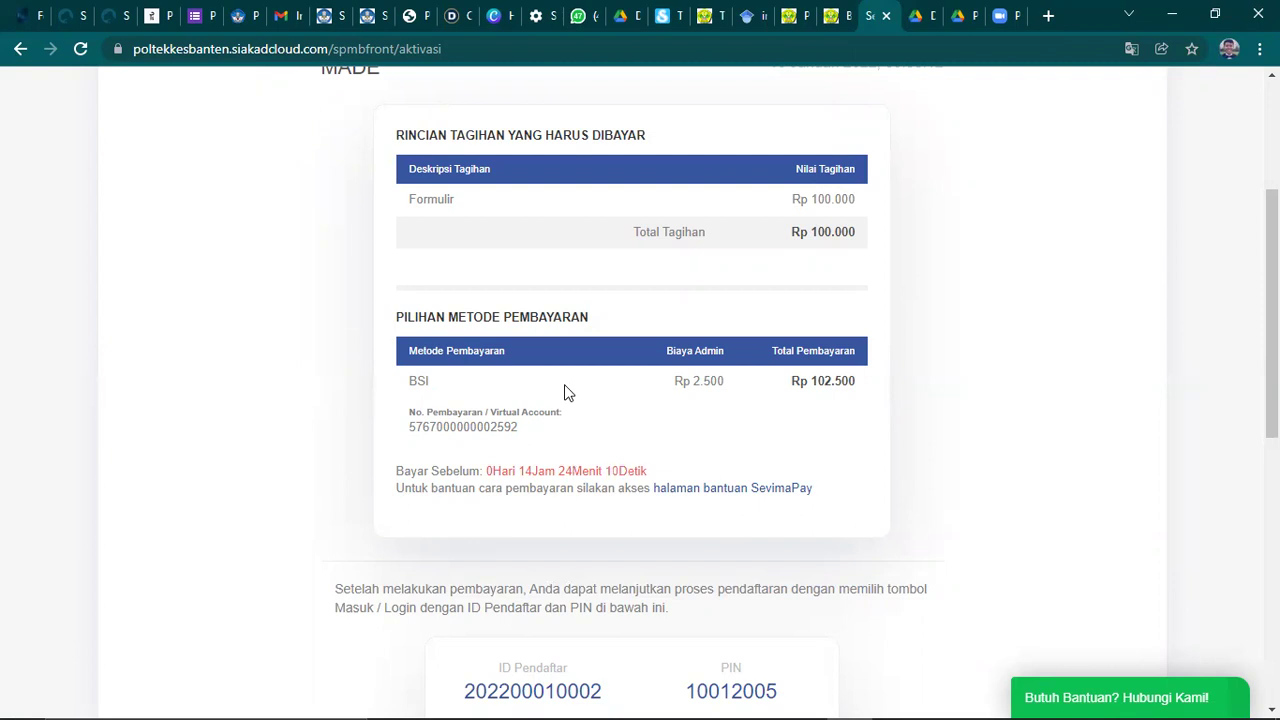
pyautogui.scroll(3, 565, 391)
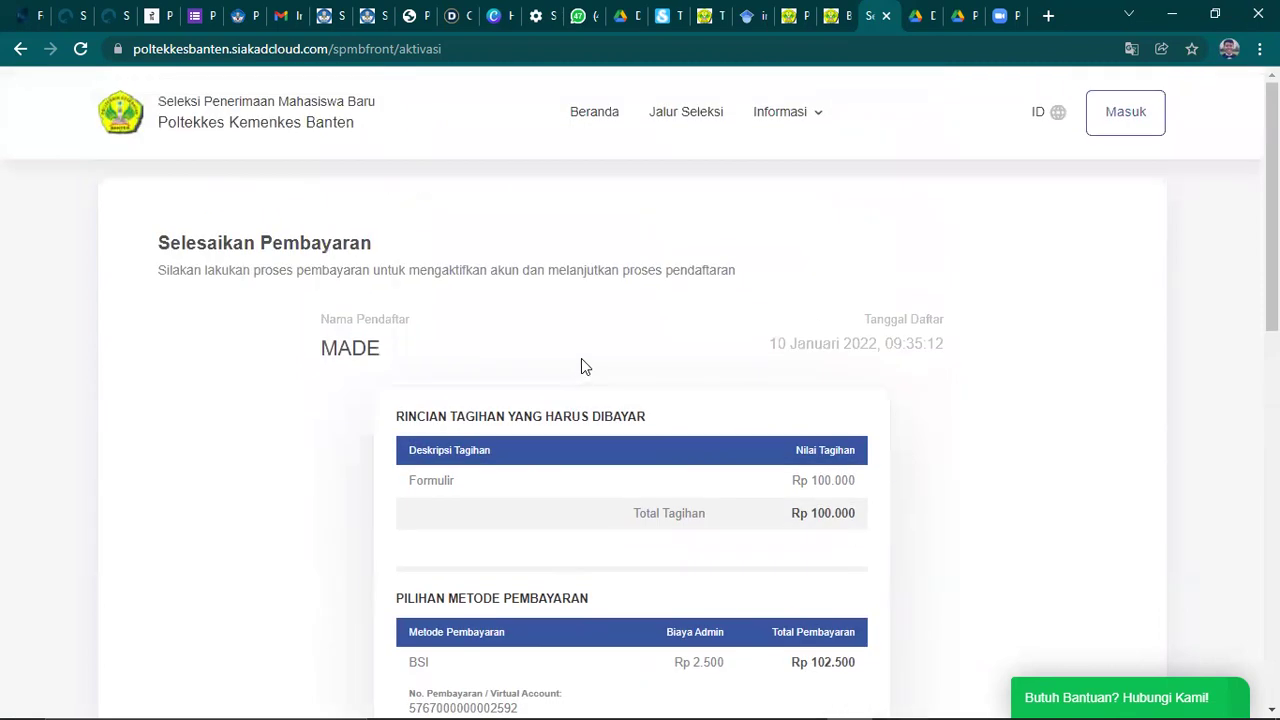
pyautogui.click(784, 113)
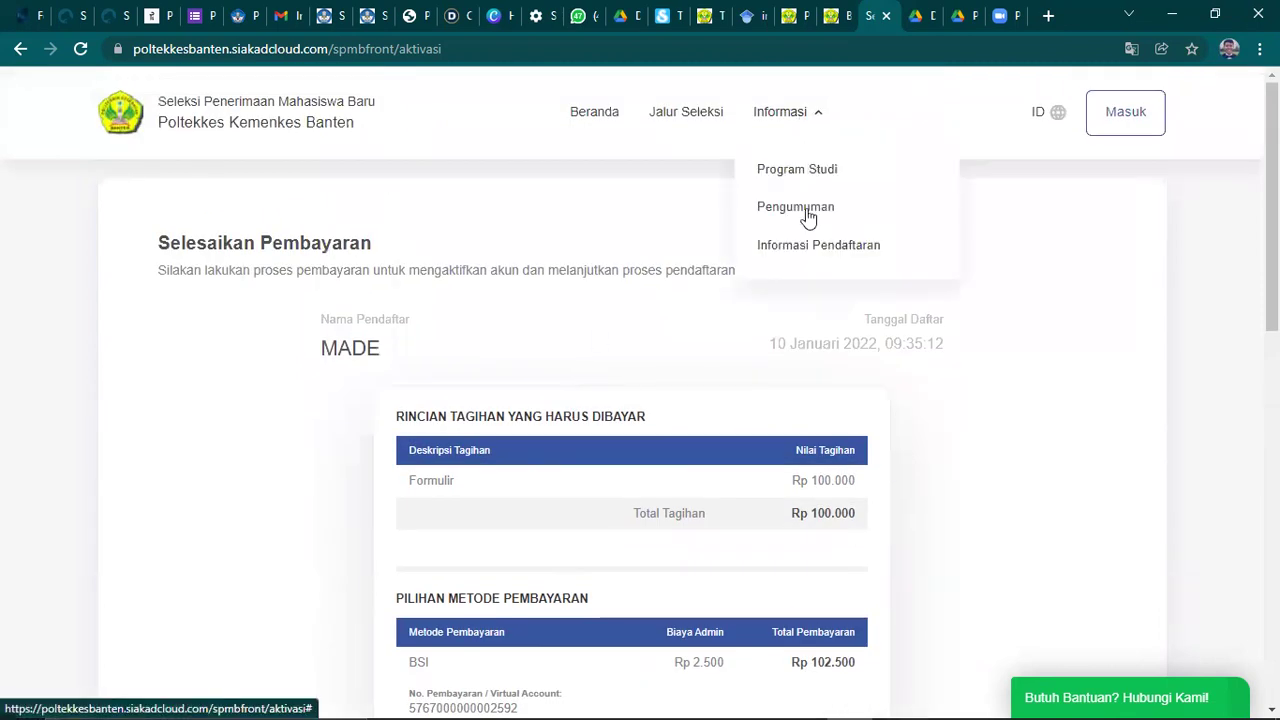
pyautogui.click(999, 242)
pyautogui.scroll(-8, 851, 263)
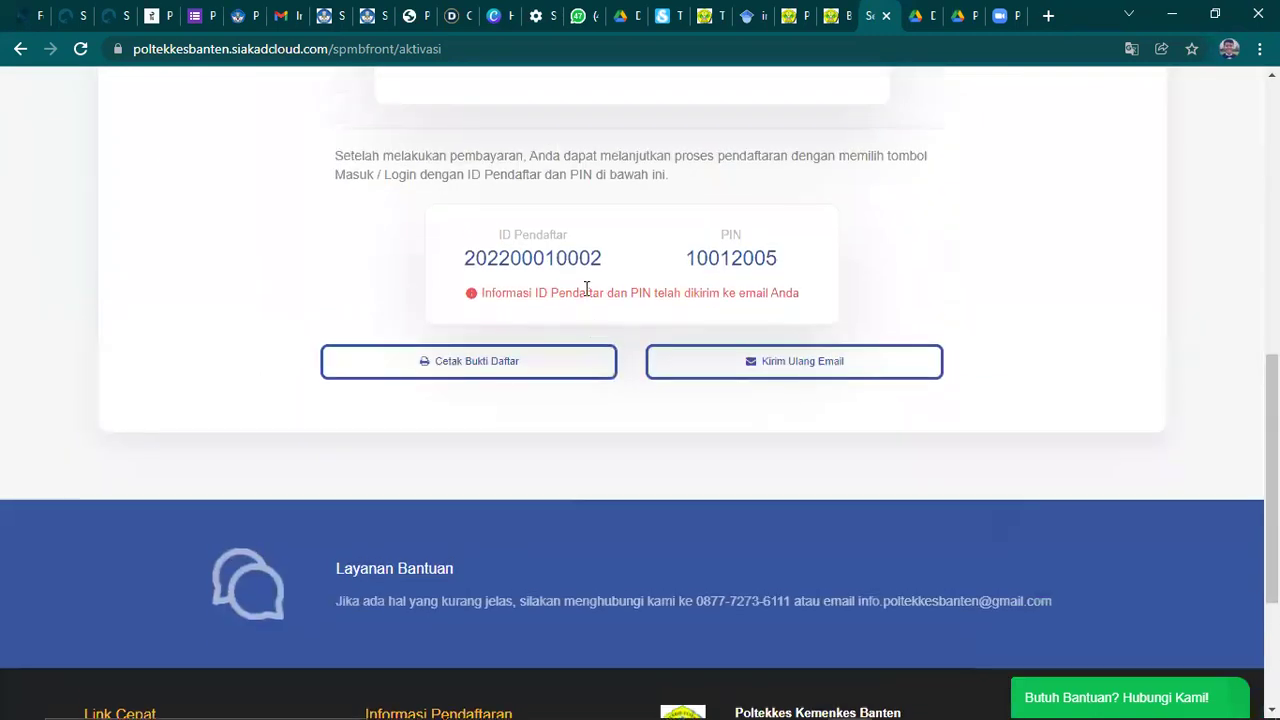
pyautogui.scroll(5, 587, 289)
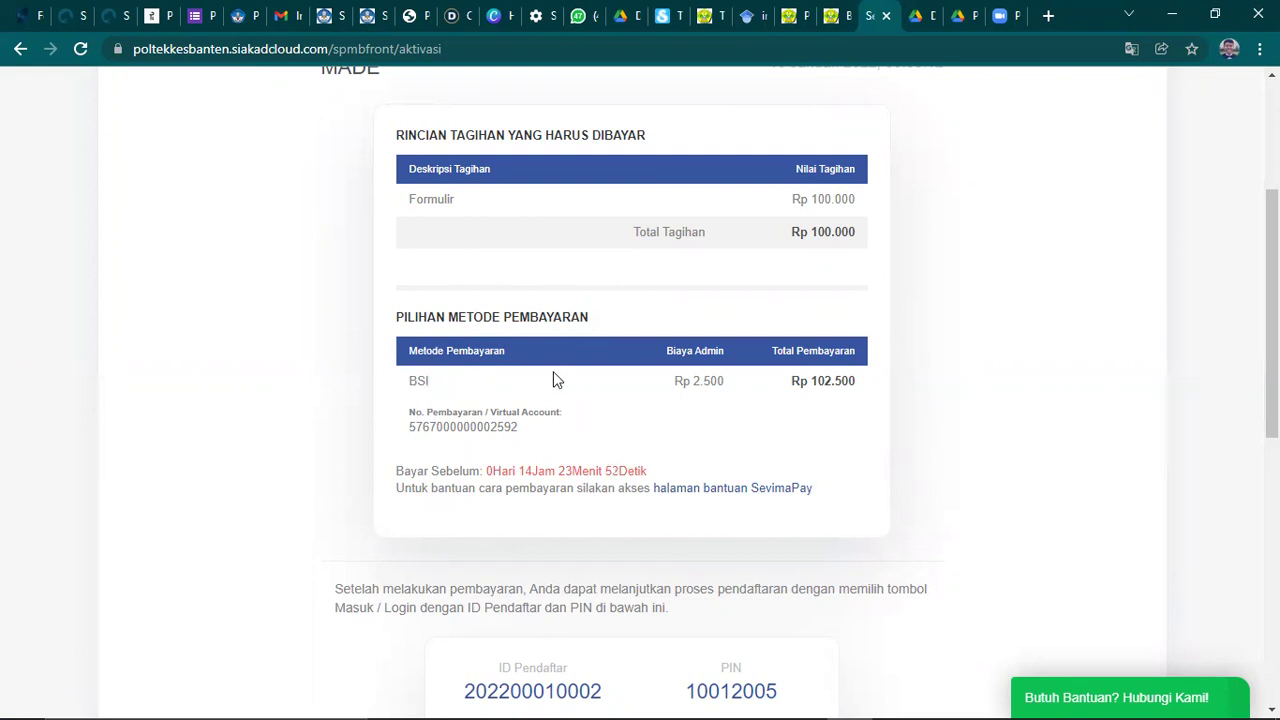
pyautogui.scroll(-1, 557, 380)
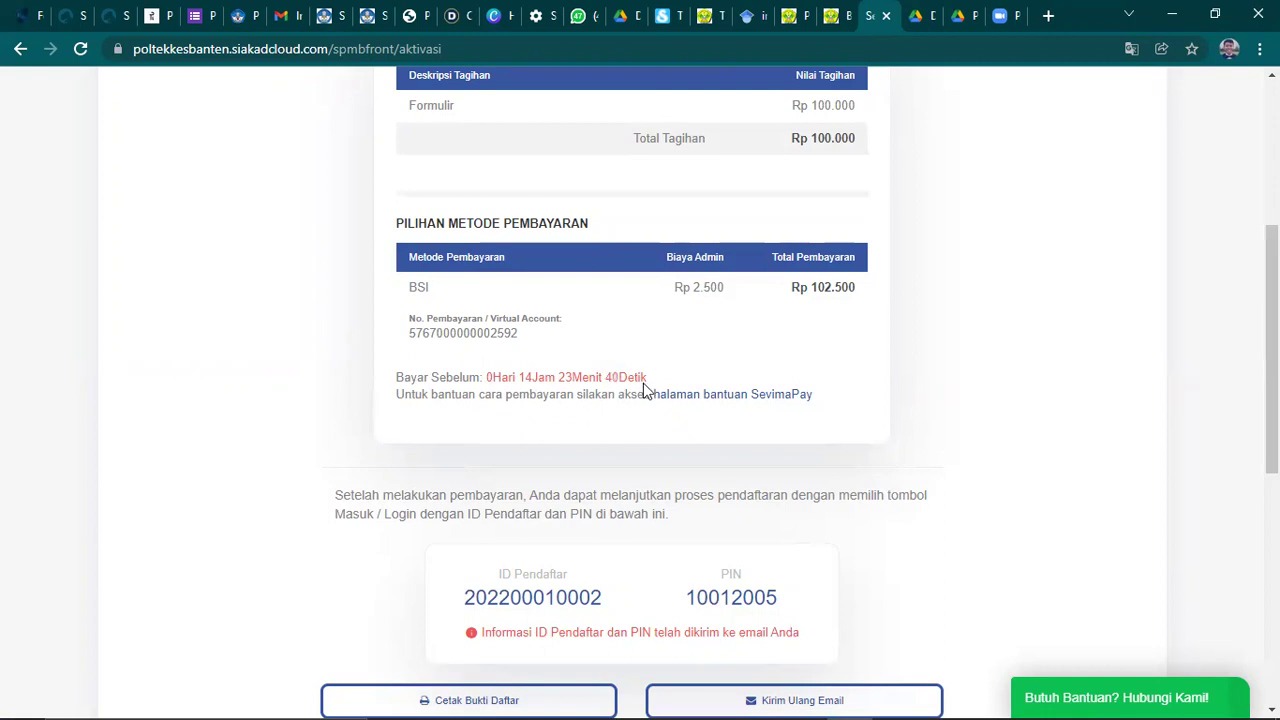
pyautogui.scroll(3, 651, 376)
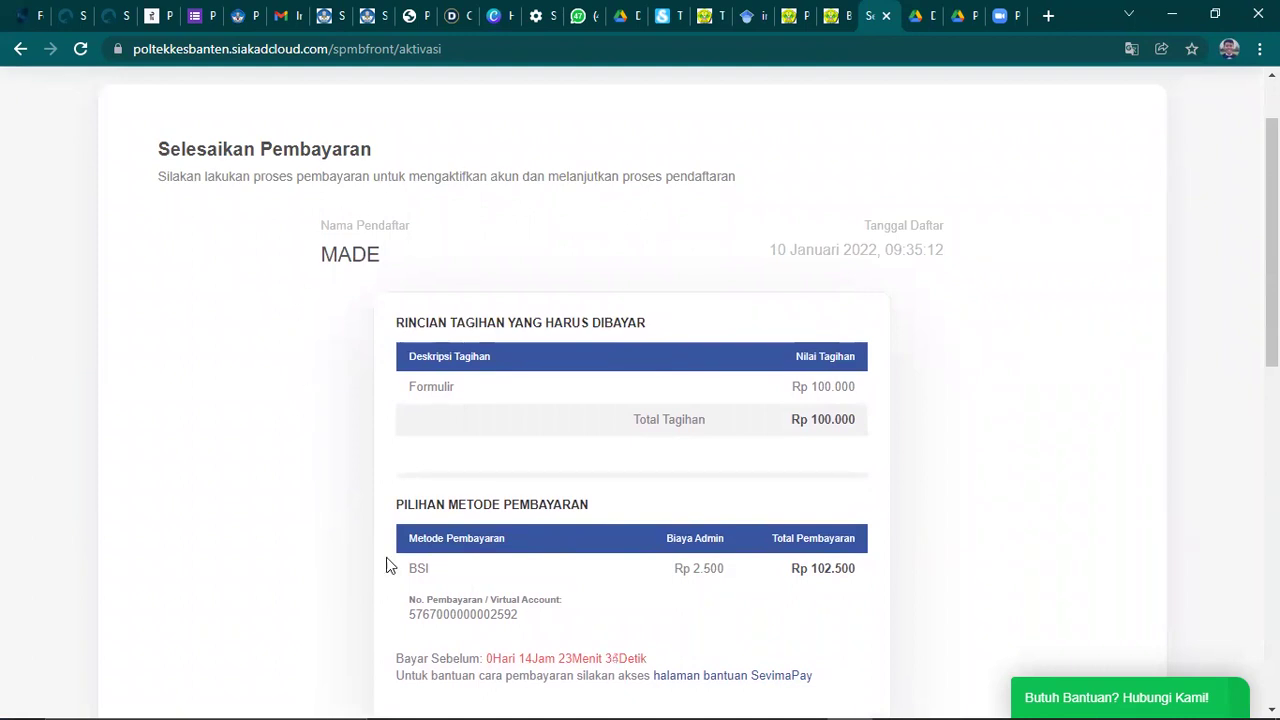
pyautogui.scroll(-1, 628, 371)
pyautogui.scroll(3, 671, 406)
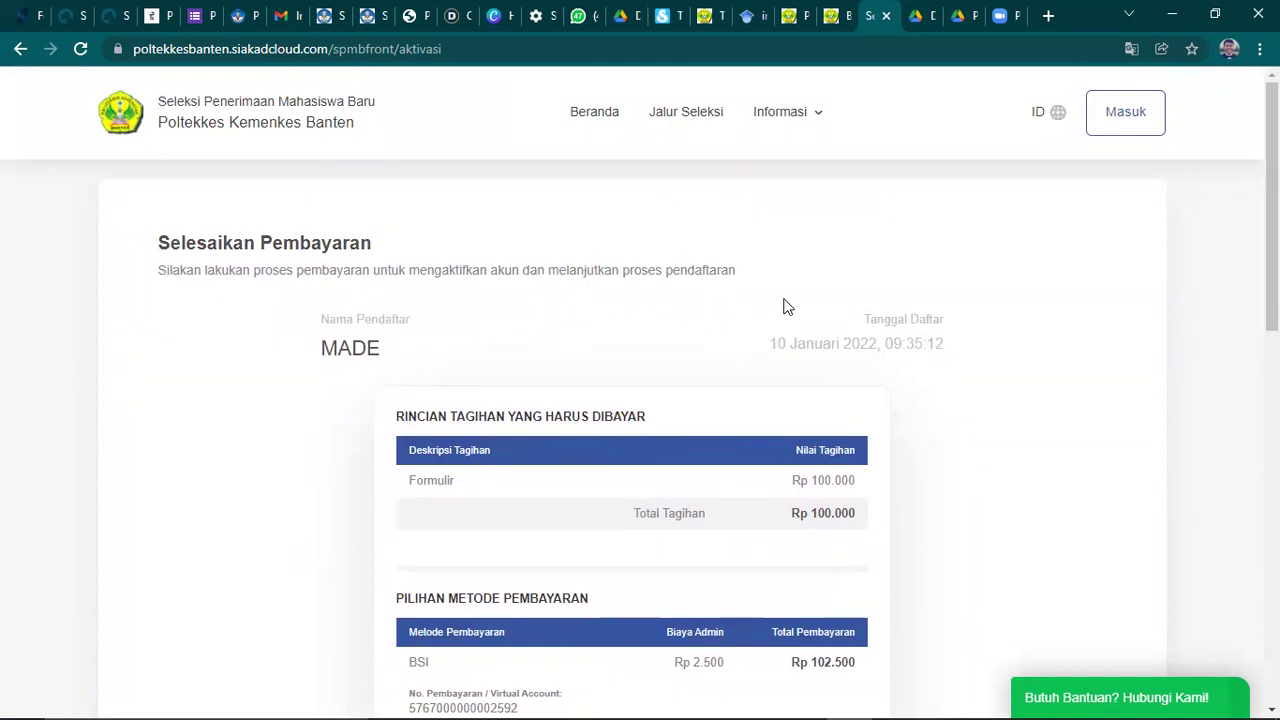
pyautogui.scroll(-1, 734, 322)
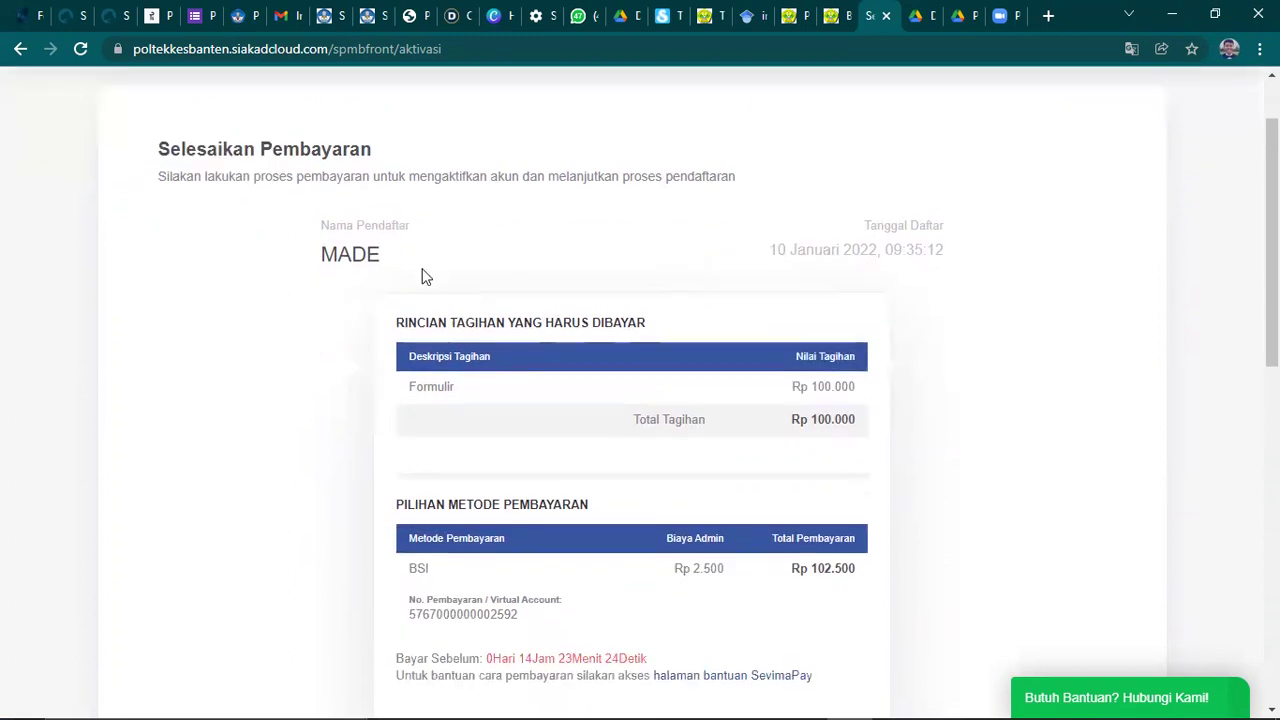
pyautogui.scroll(1, 734, 355)
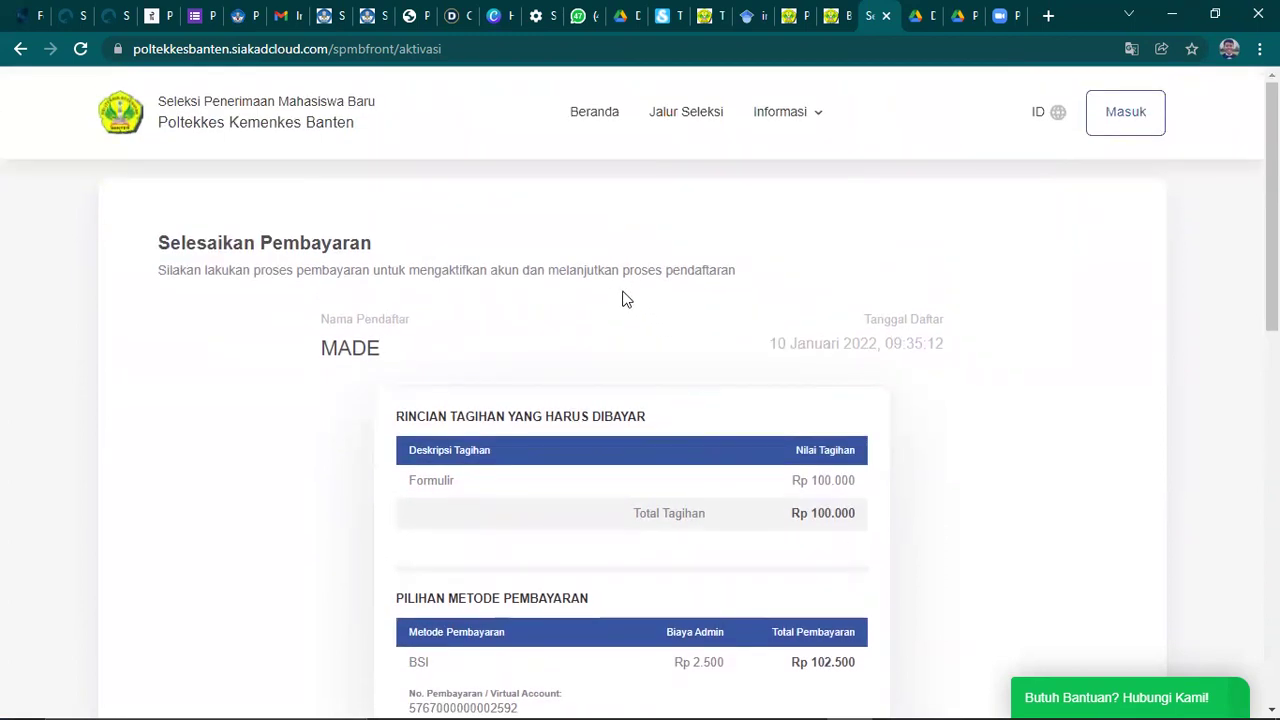
pyautogui.scroll(-1, 590, 315)
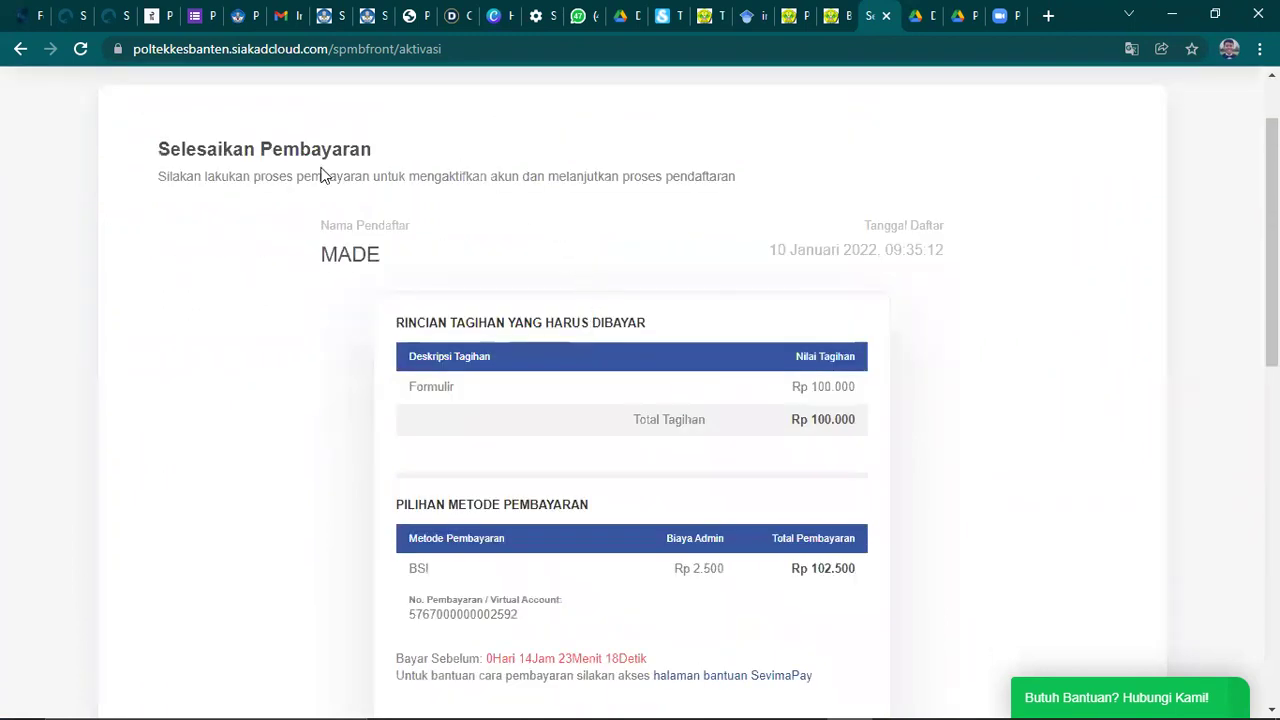
pyautogui.scroll(-5, 360, 285)
pyautogui.scroll(-1, 510, 288)
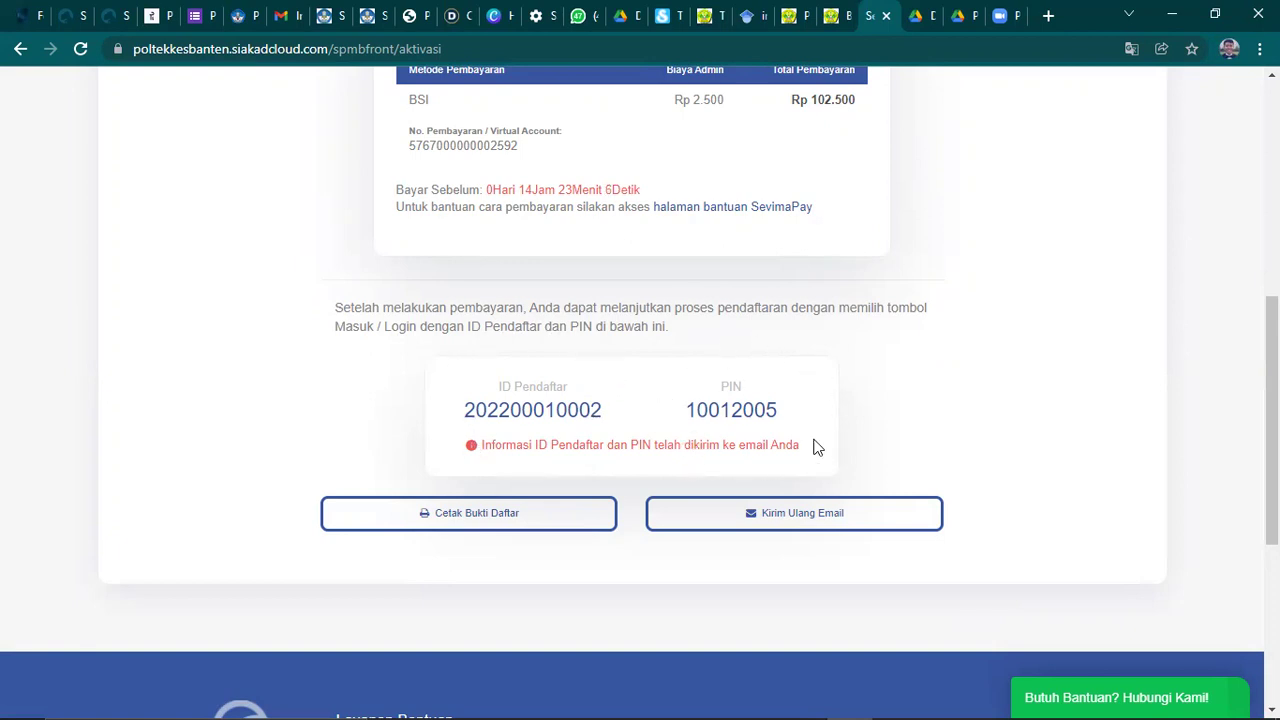
pyautogui.scroll(1, 918, 390)
pyautogui.scroll(5, 924, 398)
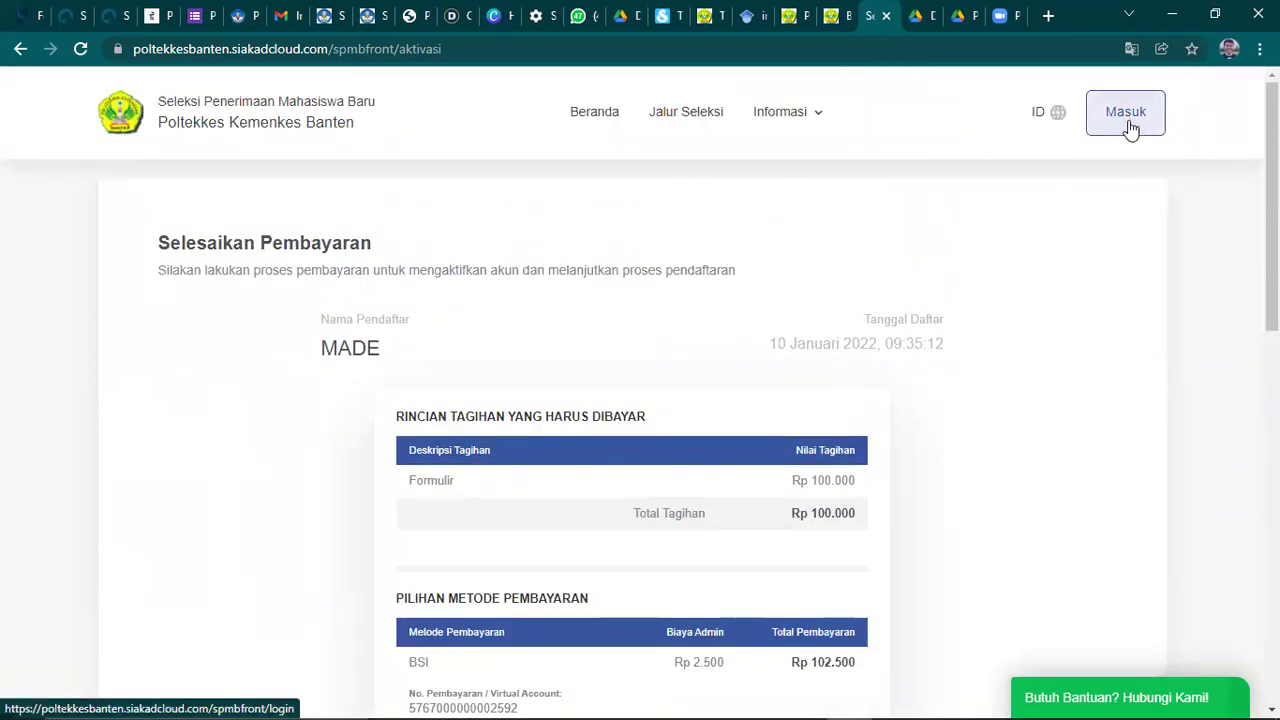
pyautogui.scroll(-5, 851, 283)
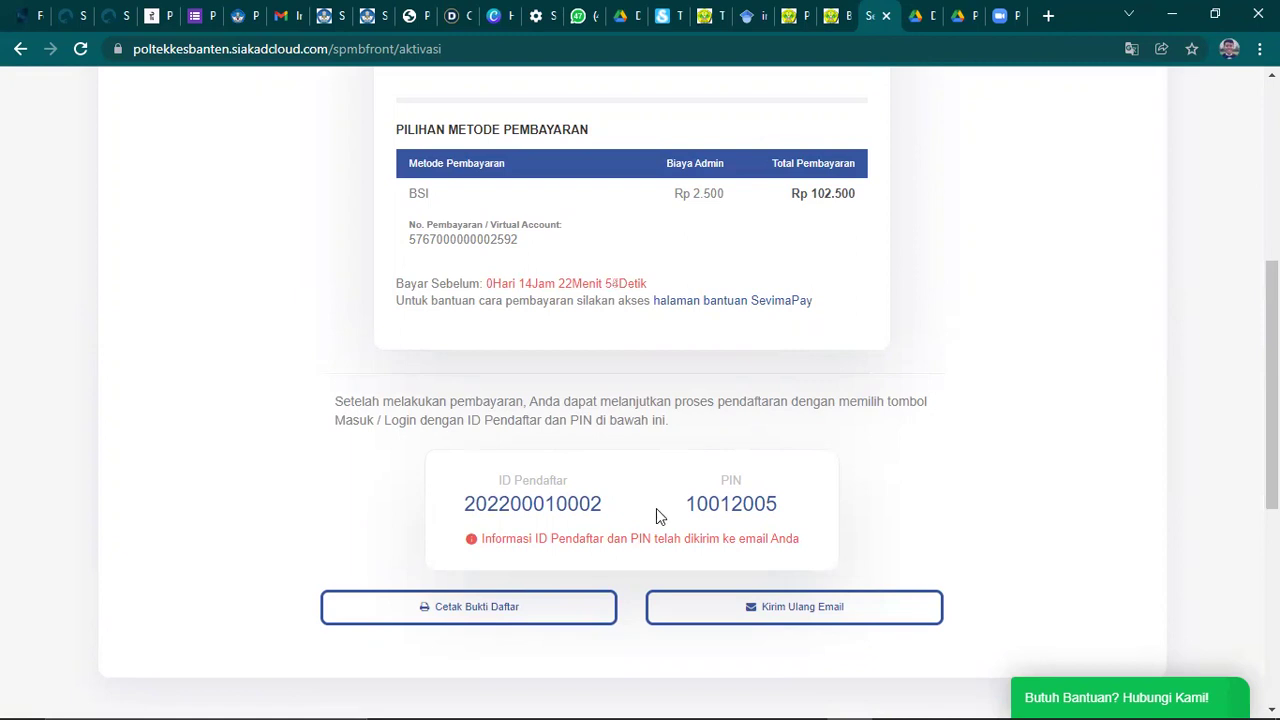
pyautogui.scroll(-2, 810, 484)
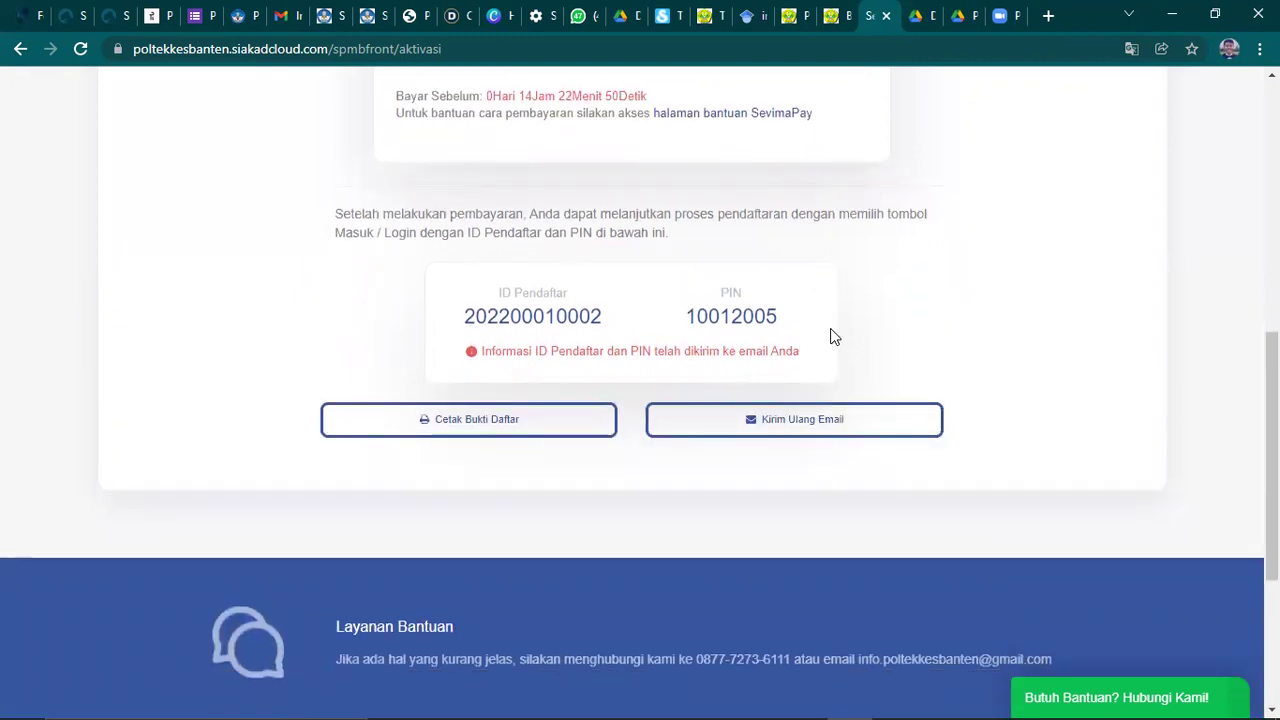
# - Open the printable registration proof and look it over
pyautogui.click(464, 424)
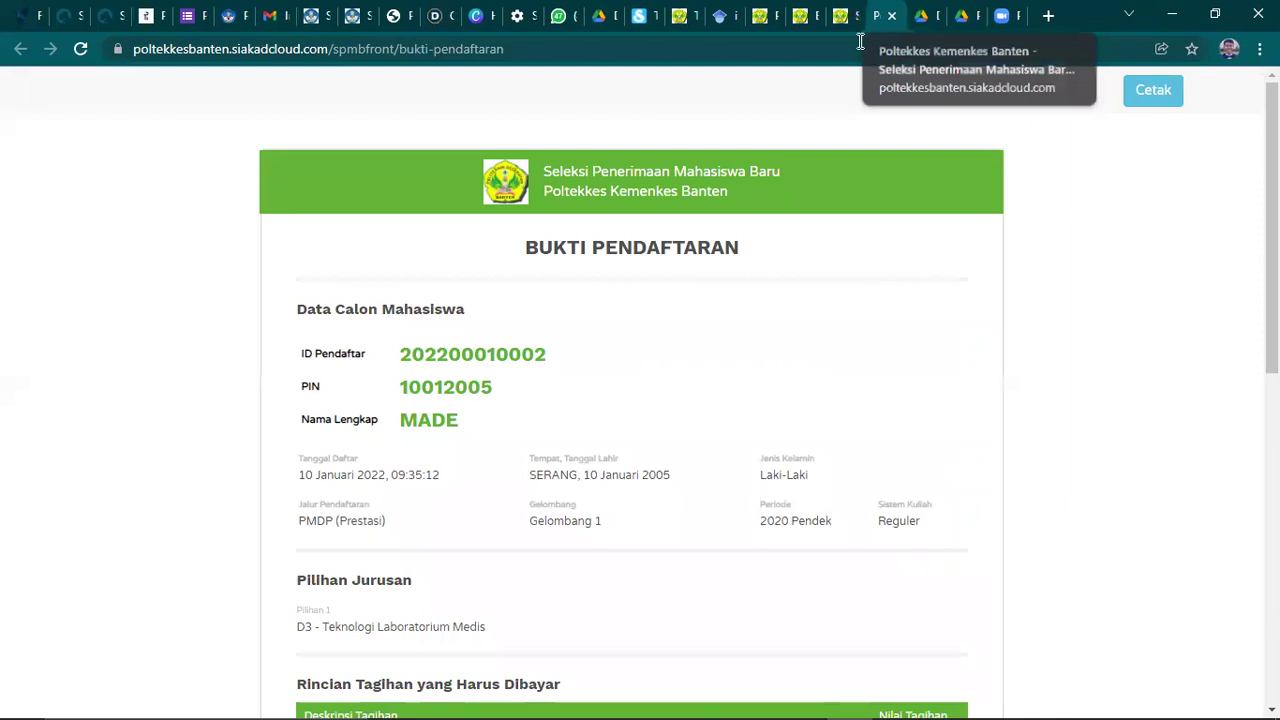
pyautogui.scroll(-1, 693, 293)
pyautogui.scroll(1, 693, 293)
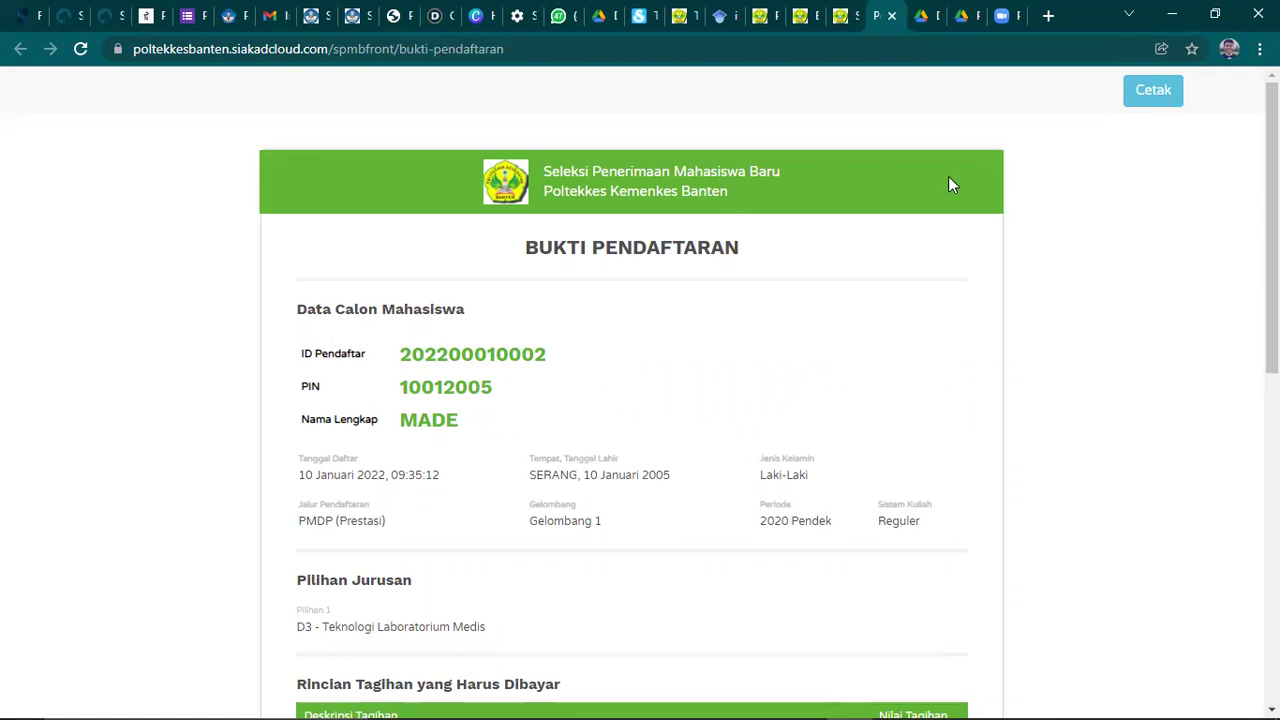
pyautogui.scroll(-1, 478, 272)
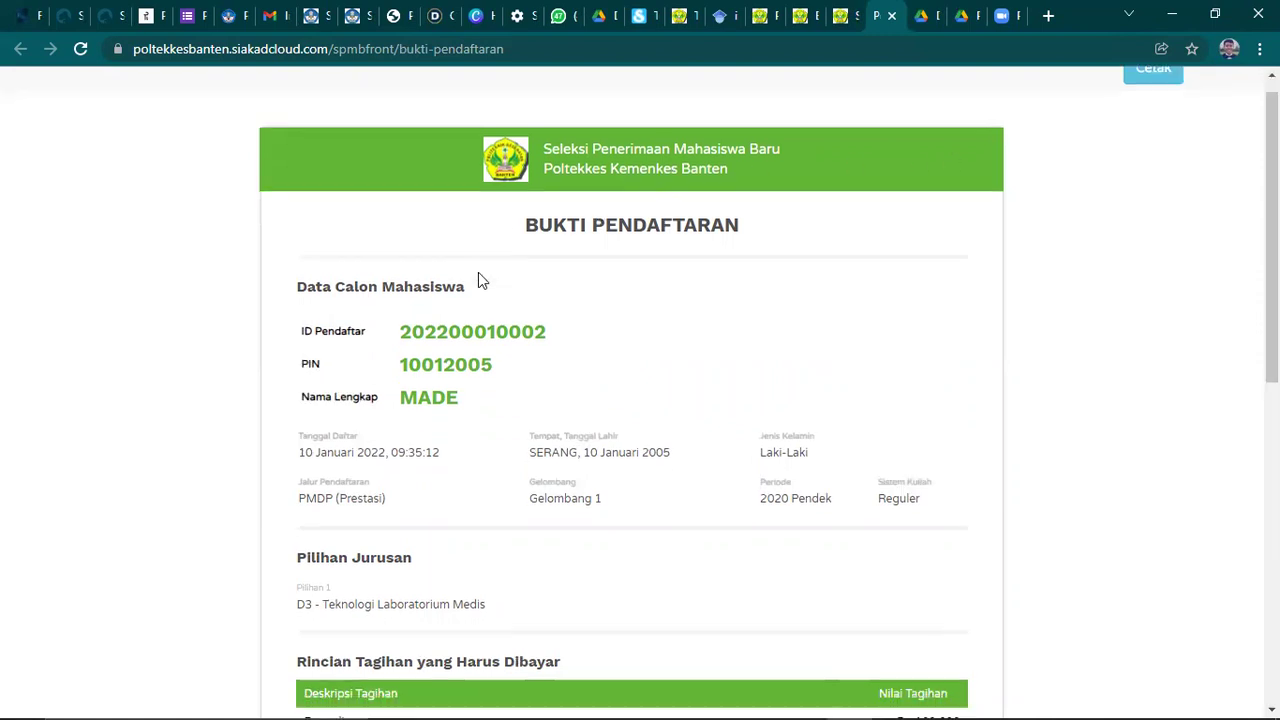
pyautogui.scroll(-1, 466, 285)
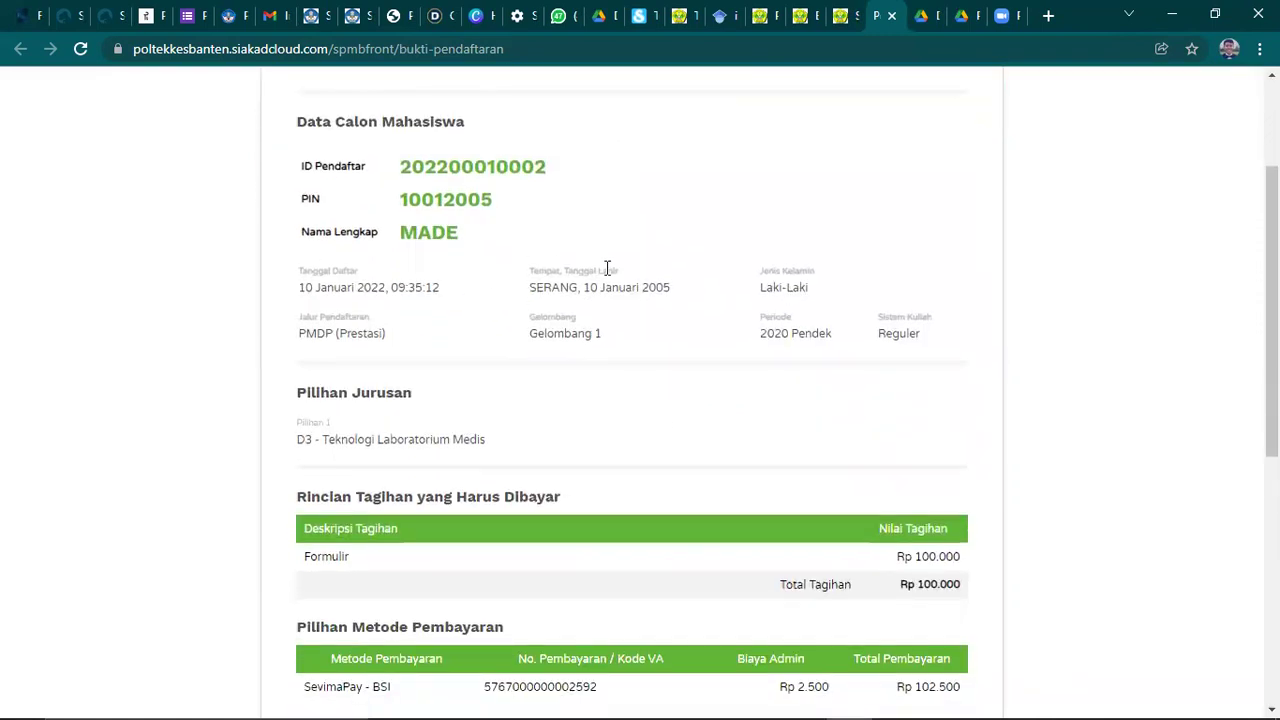
pyautogui.scroll(-1, 519, 305)
pyautogui.scroll(1, 517, 303)
pyautogui.scroll(-5, 443, 229)
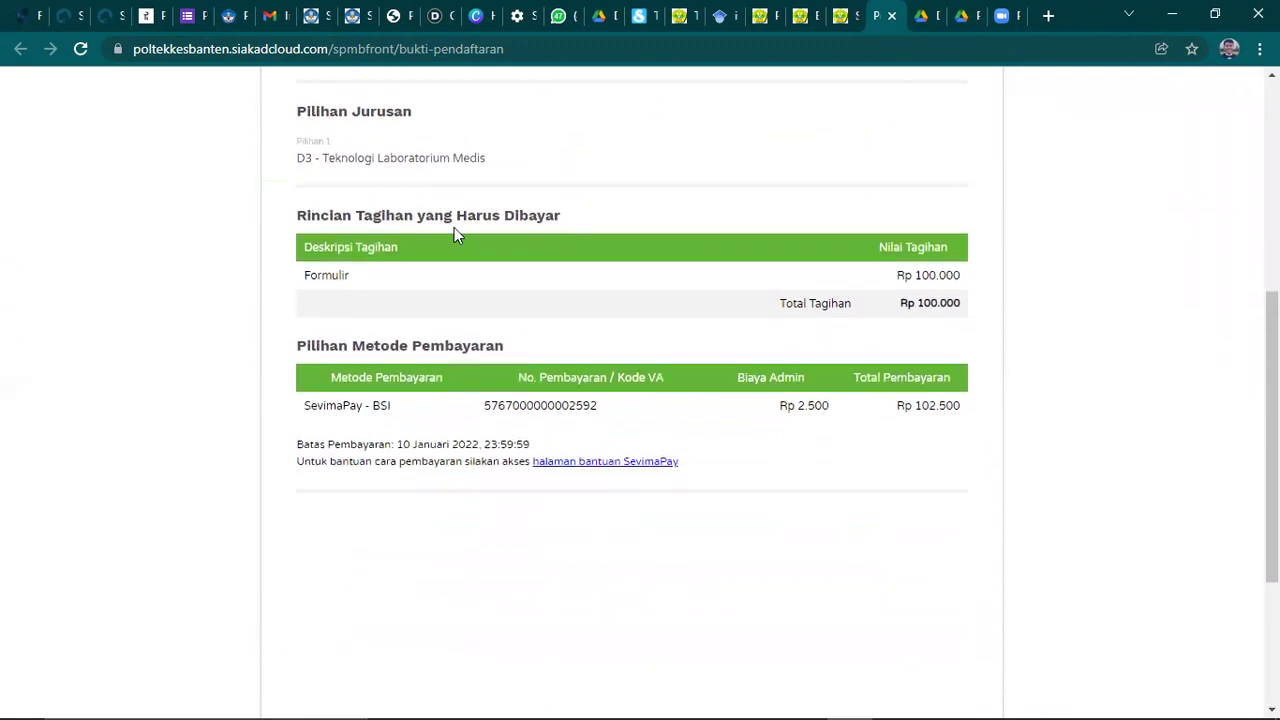
pyautogui.scroll(7, 678, 350)
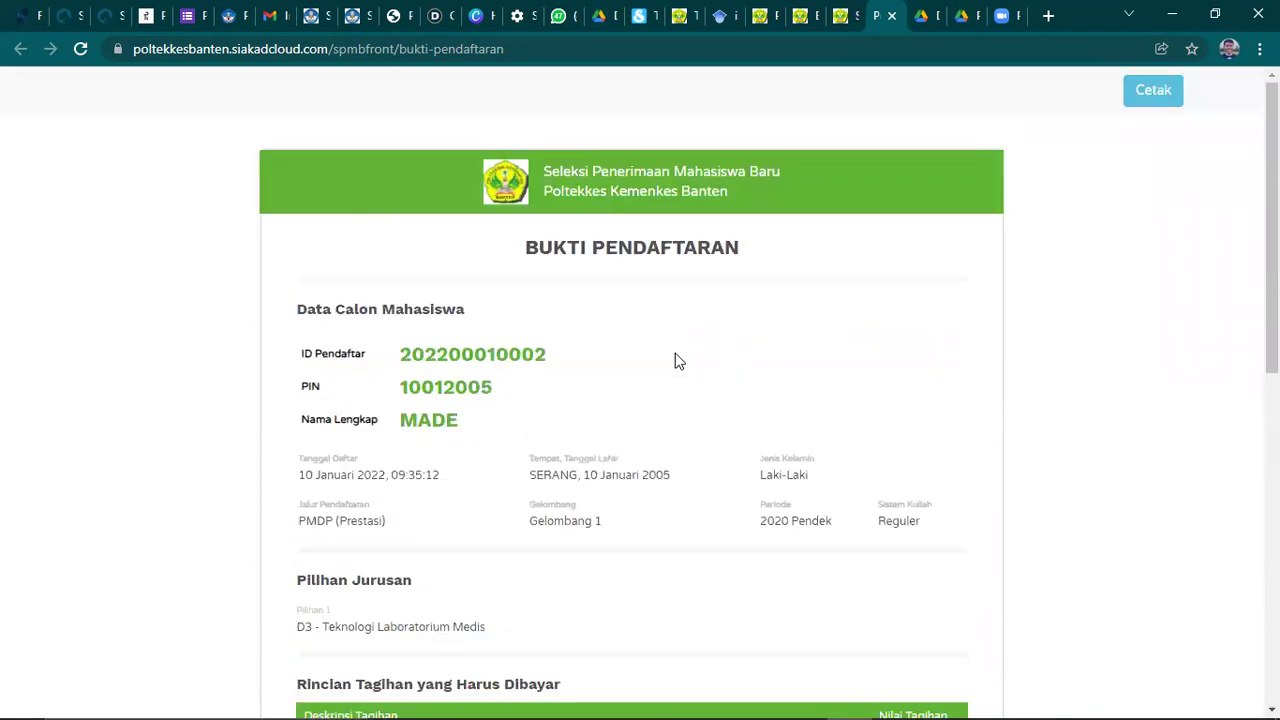
# - Check the registrant ID and PIN on the payment page, then switch to the Gmail inbox
pyautogui.click(843, 20)
pyautogui.scroll(-7, 688, 315)
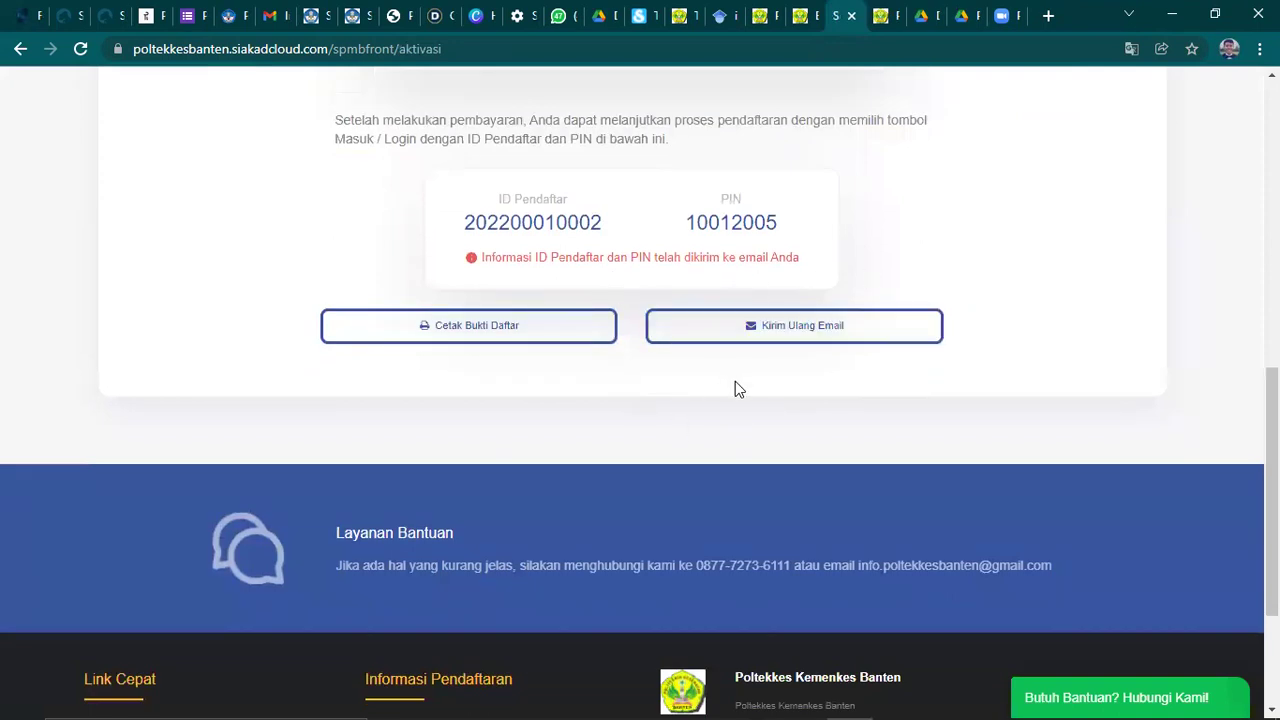
pyautogui.scroll(2, 772, 300)
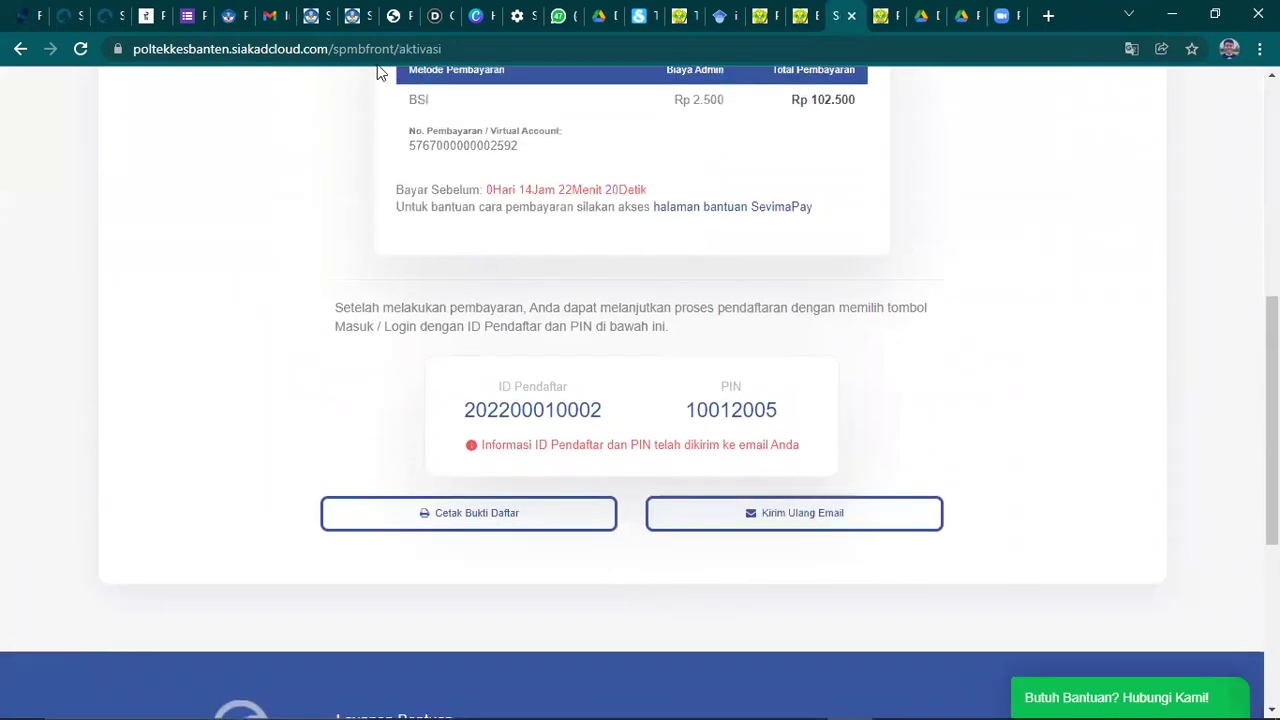
pyautogui.click(268, 15)
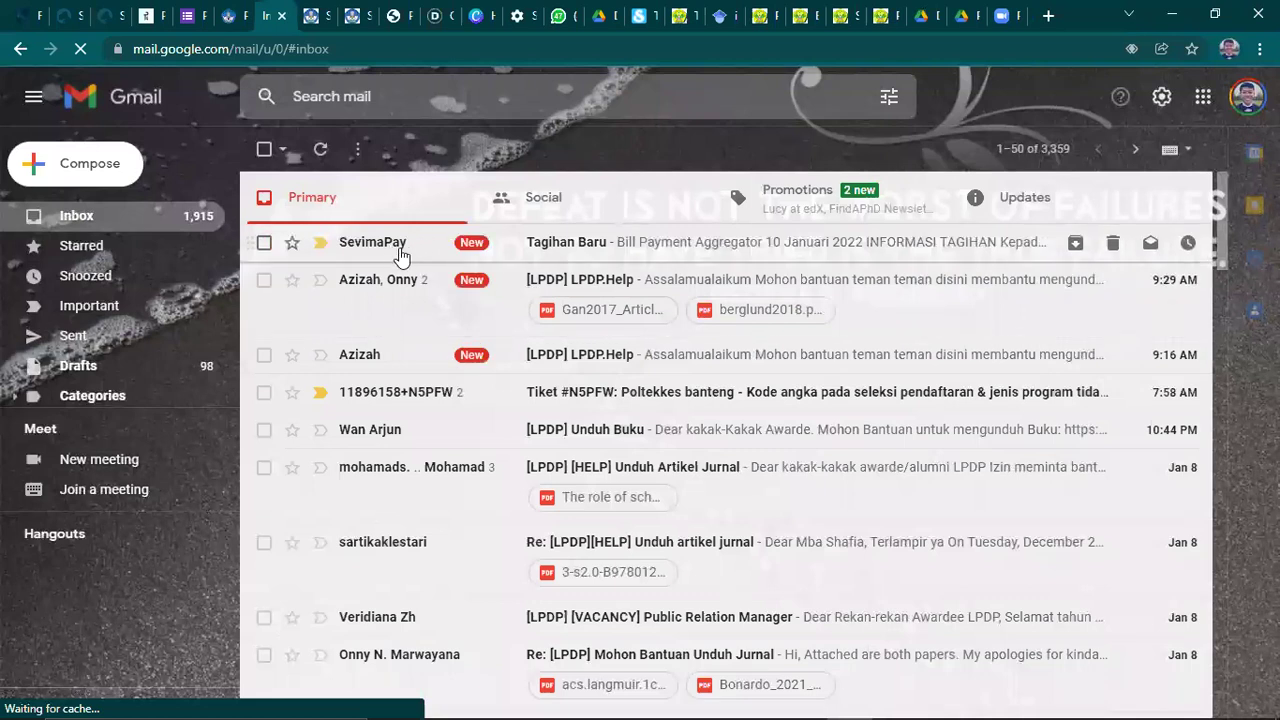
# - Read the SevimaPay Tagihan Baru email: Rp102.500,00 due 10 Januari 2022 and BSI payment instructions
pyautogui.click(560, 242)
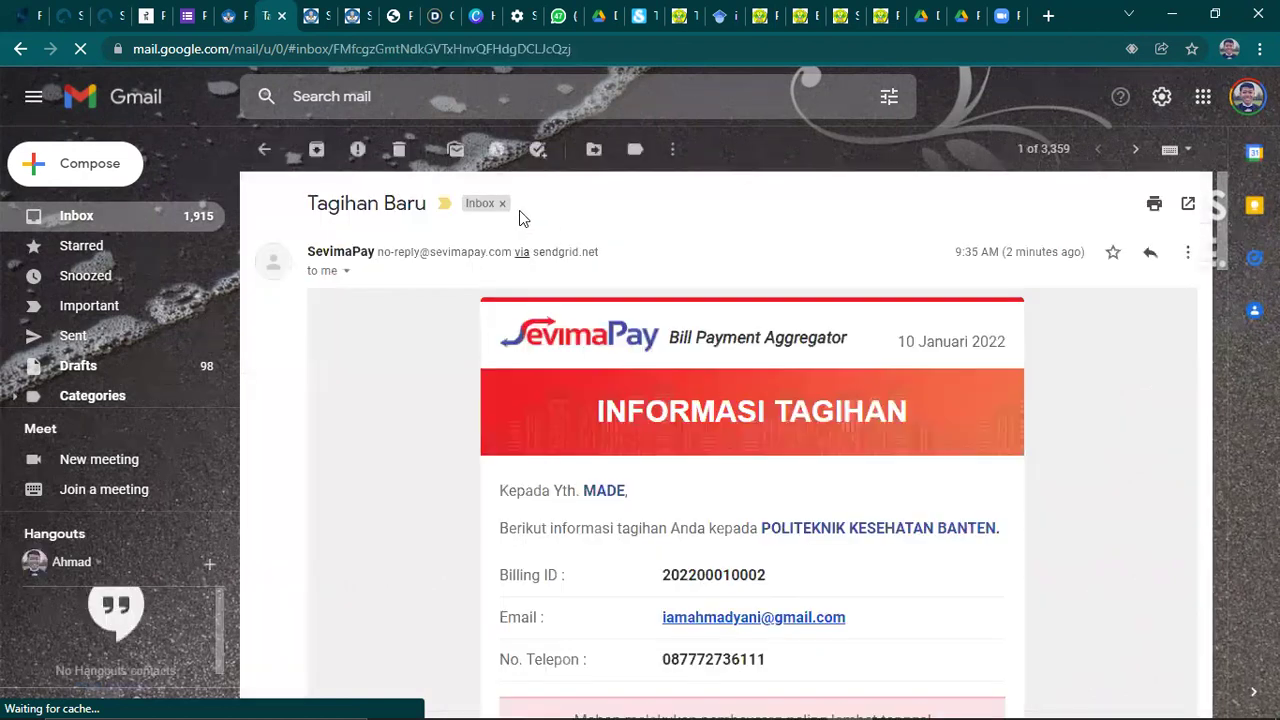
pyautogui.scroll(-3, 667, 333)
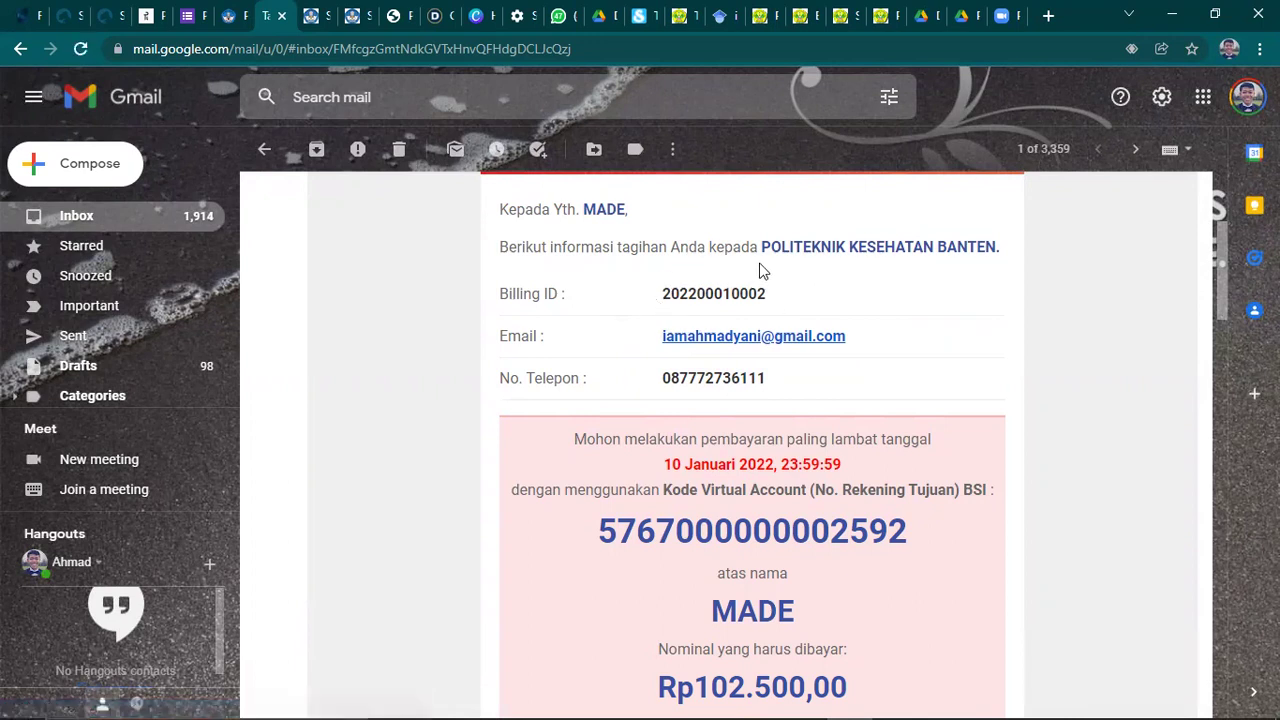
pyautogui.click(869, 22)
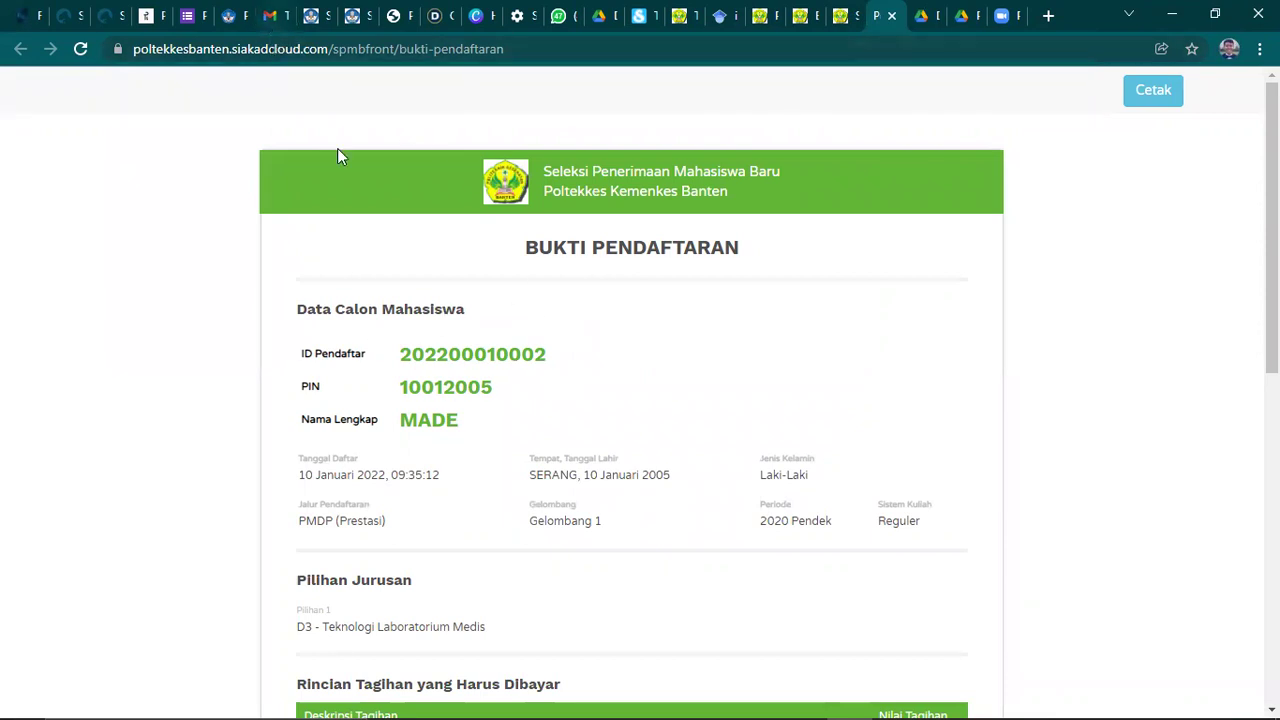
pyautogui.click(269, 15)
pyautogui.scroll(-1, 714, 343)
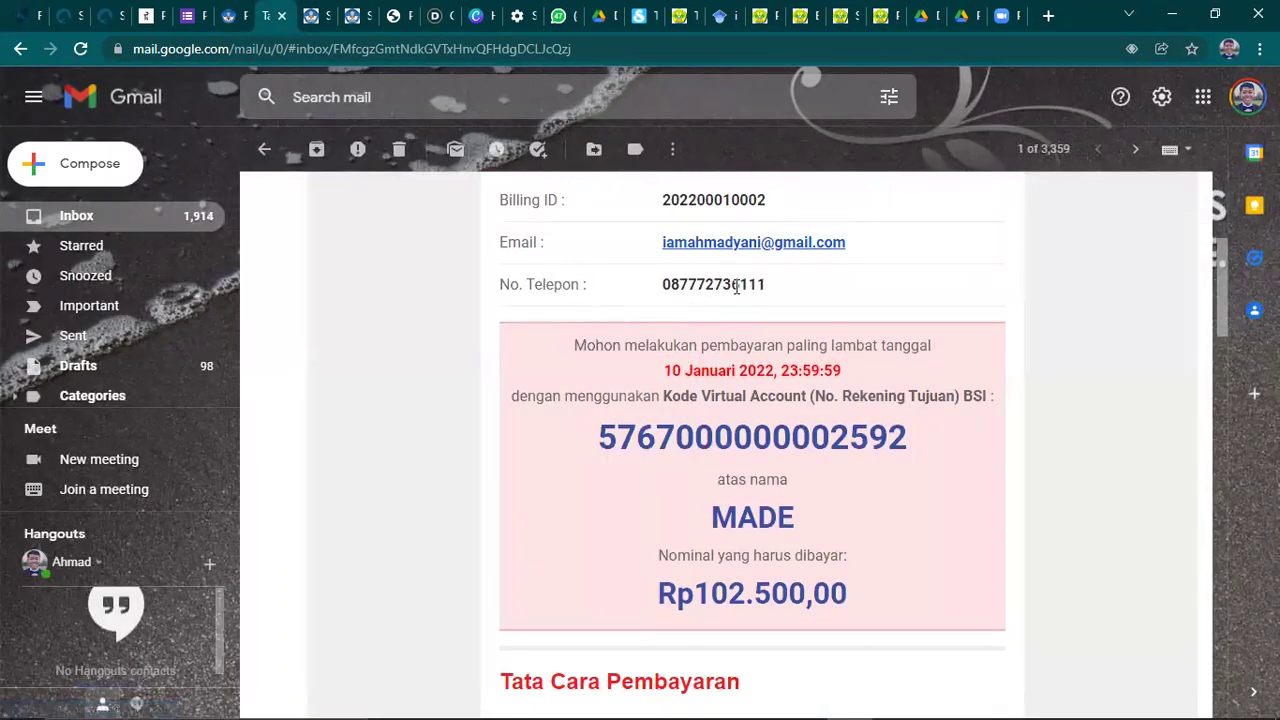
pyautogui.scroll(-1, 729, 304)
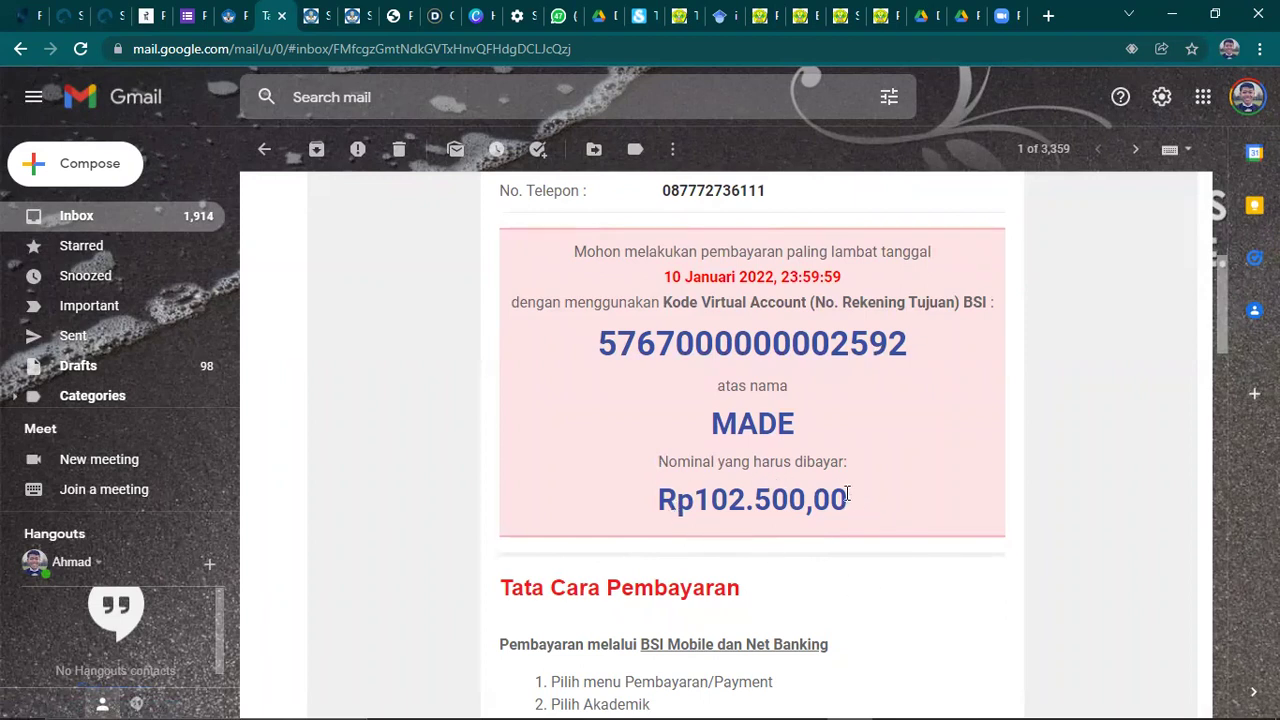
pyautogui.scroll(-2, 845, 500)
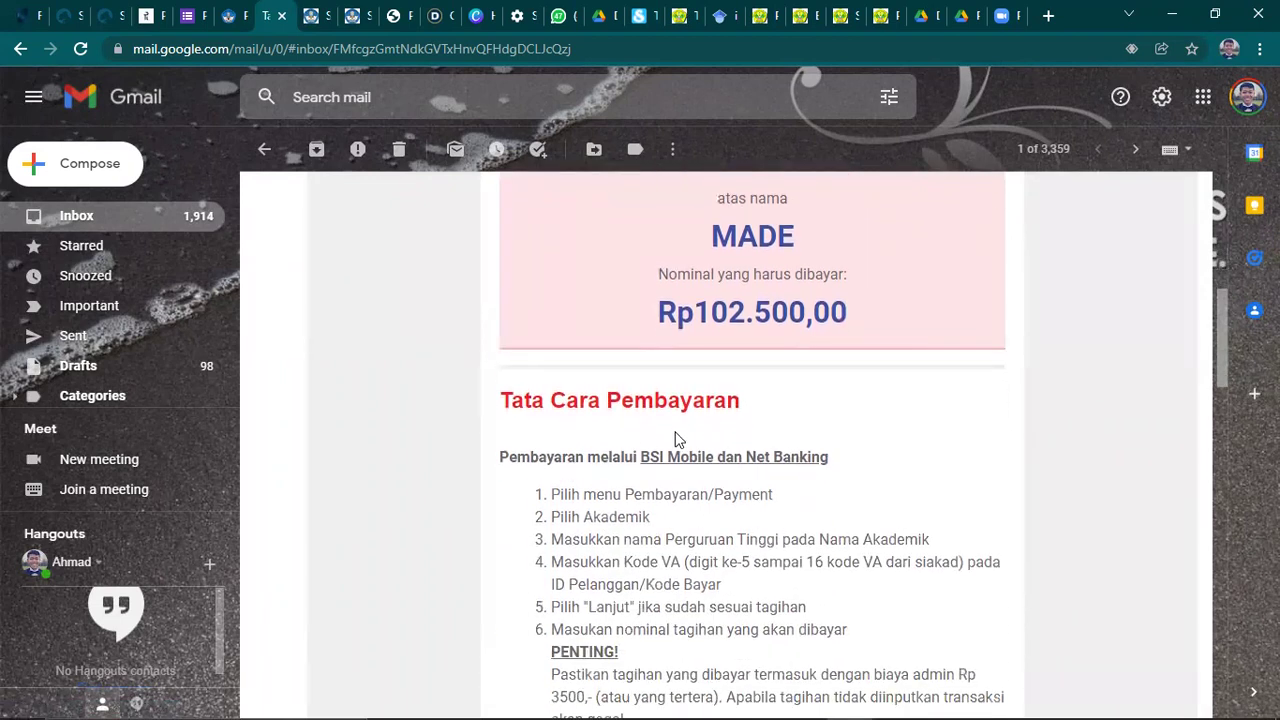
pyautogui.scroll(-2, 700, 380)
pyautogui.scroll(-6, 613, 305)
pyautogui.scroll(-7, 607, 325)
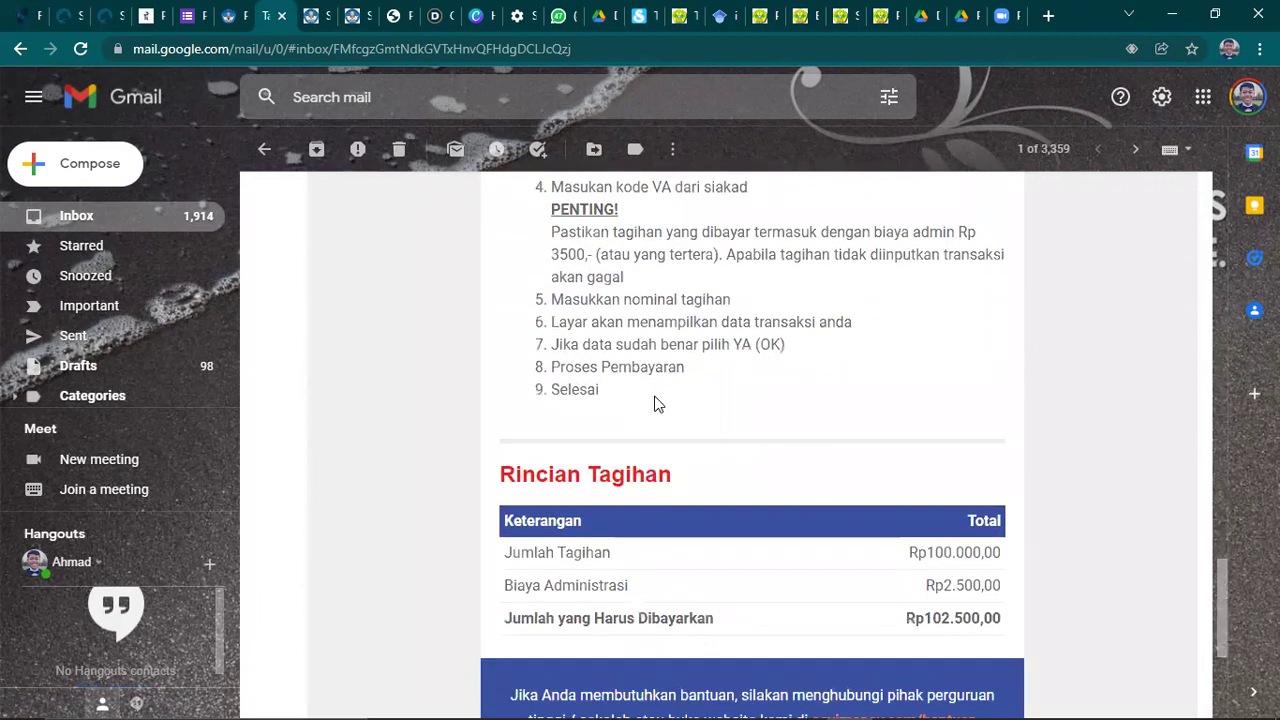
pyautogui.scroll(-2, 660, 405)
pyautogui.scroll(7, 666, 414)
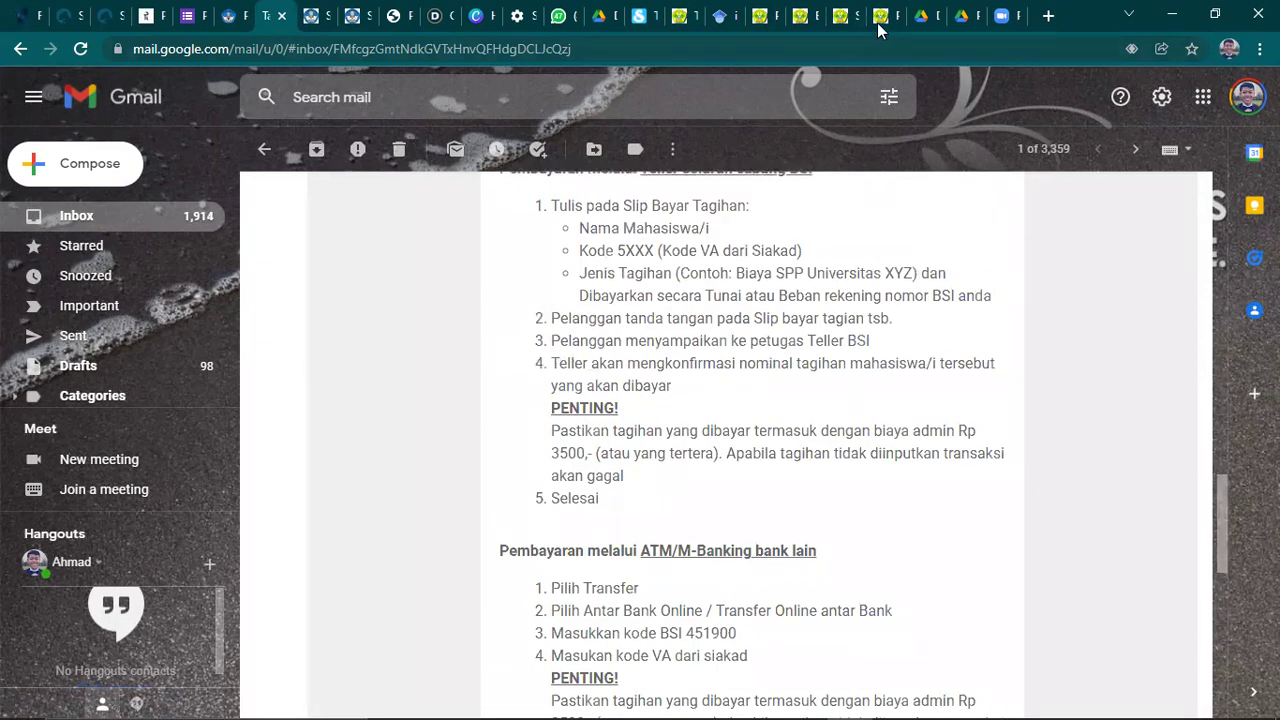
# - Glance at the portal's Informasi menu, then recheck the SevimaPay bill email in Gmail
pyautogui.click(845, 16)
pyautogui.scroll(5, 780, 274)
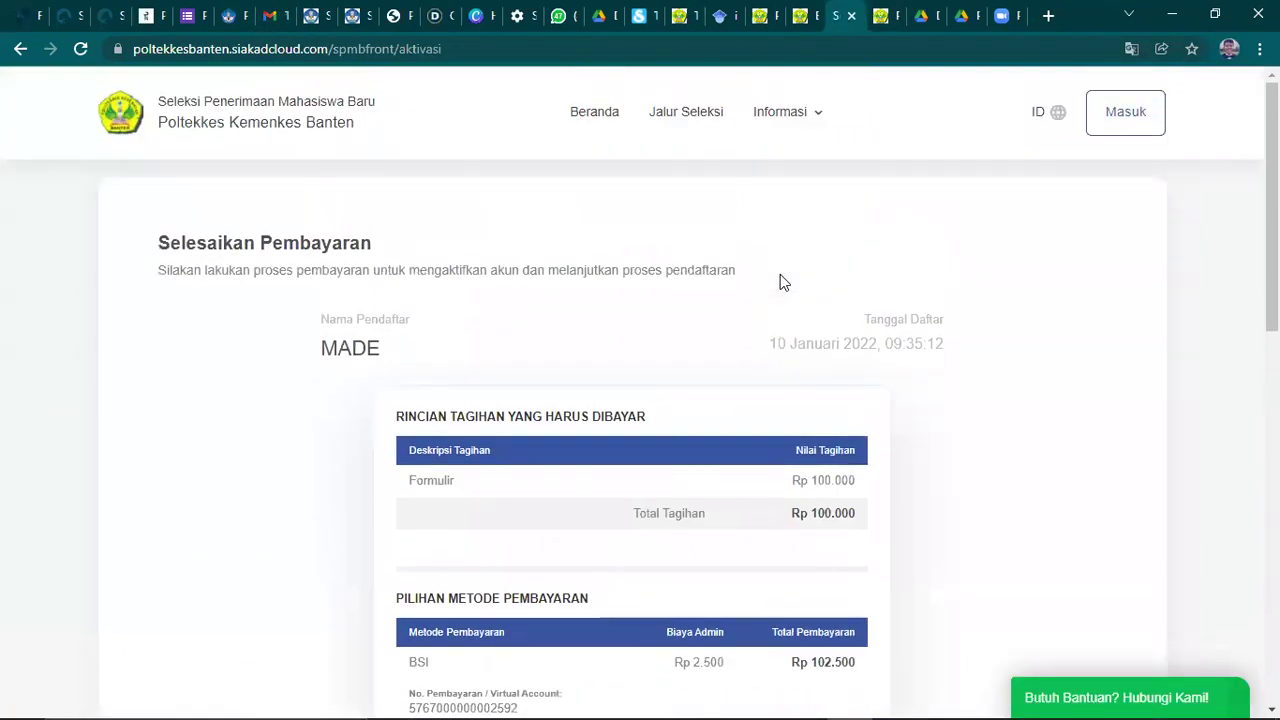
pyautogui.click(792, 117)
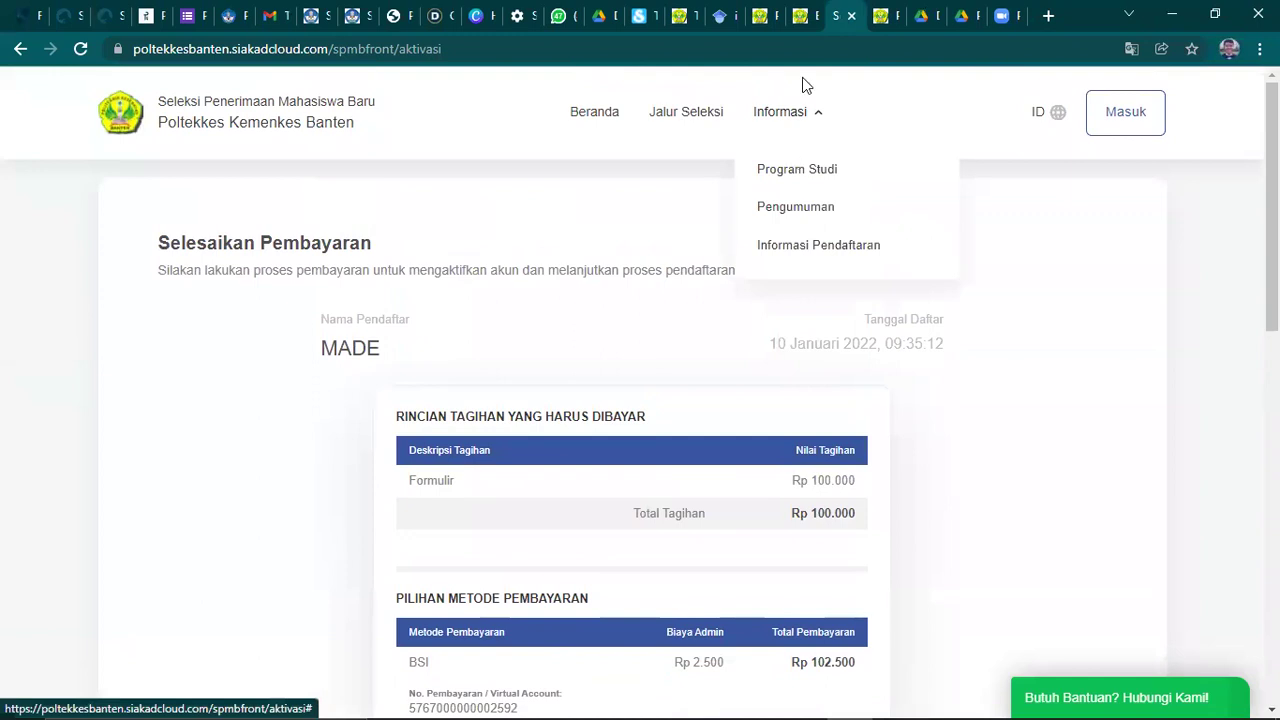
pyautogui.click(980, 112)
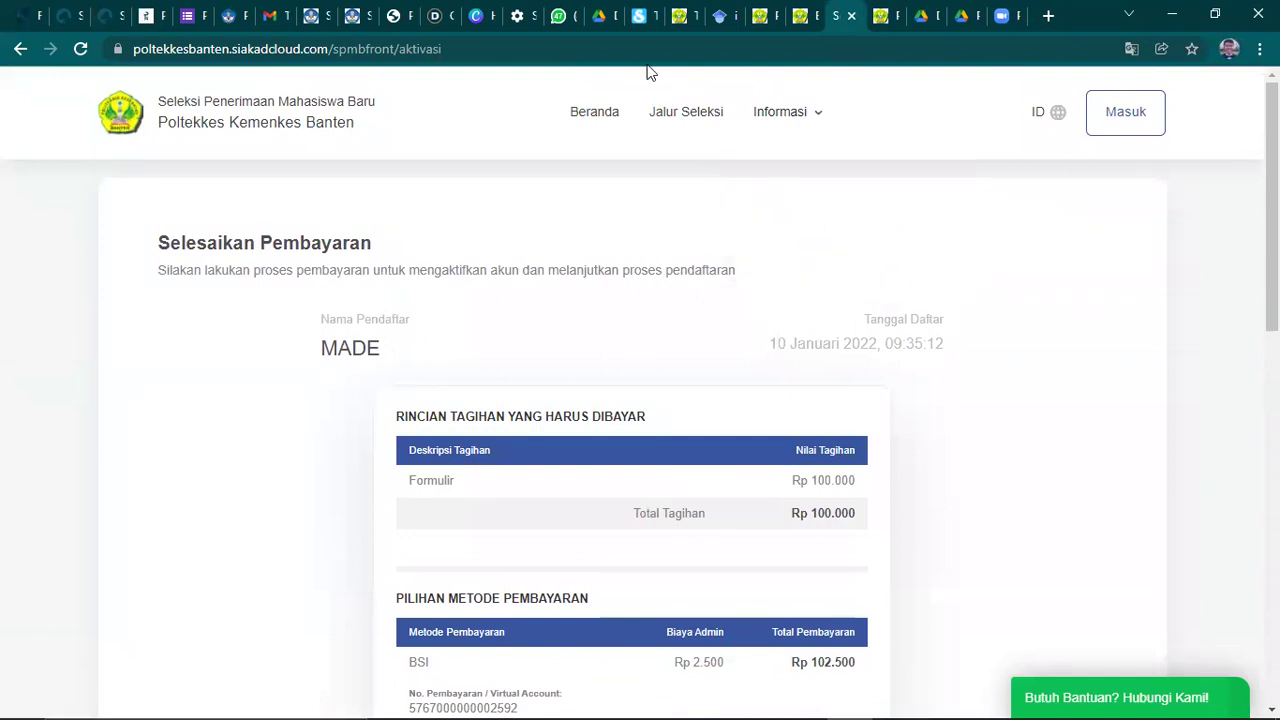
pyautogui.click(265, 15)
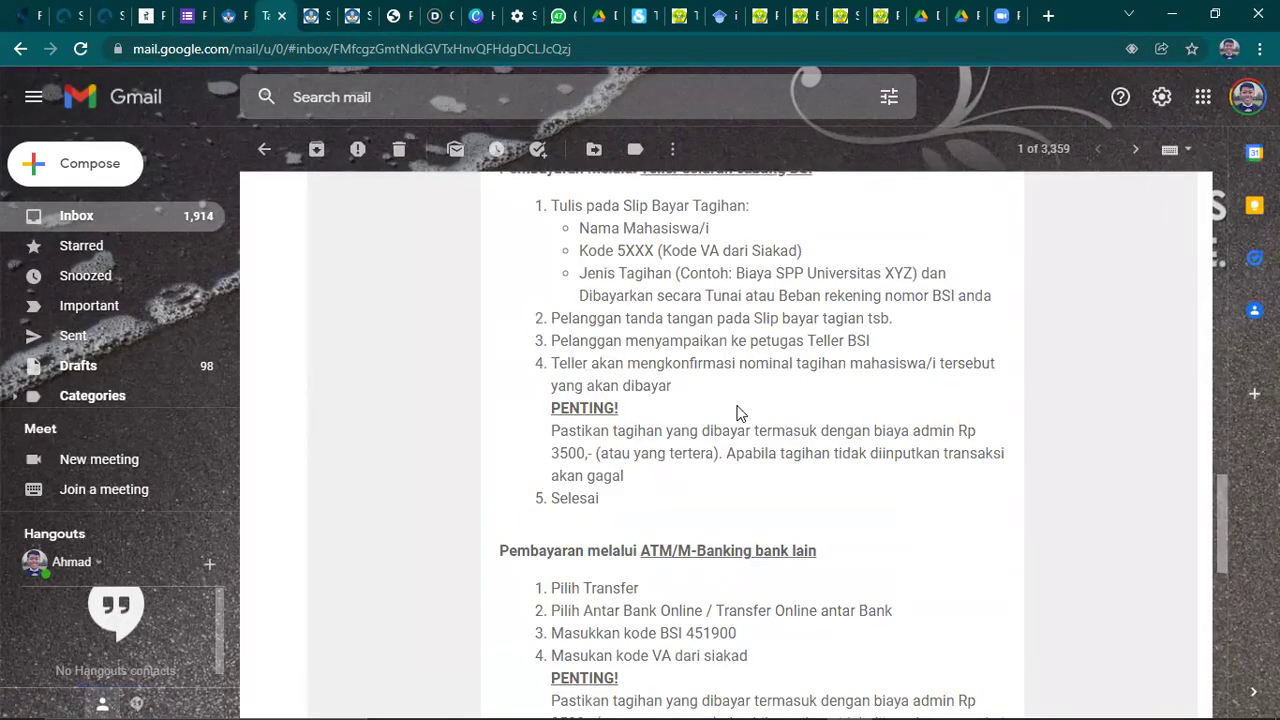
pyautogui.scroll(5, 737, 413)
pyautogui.scroll(5, 737, 413)
pyautogui.scroll(-1, 780, 396)
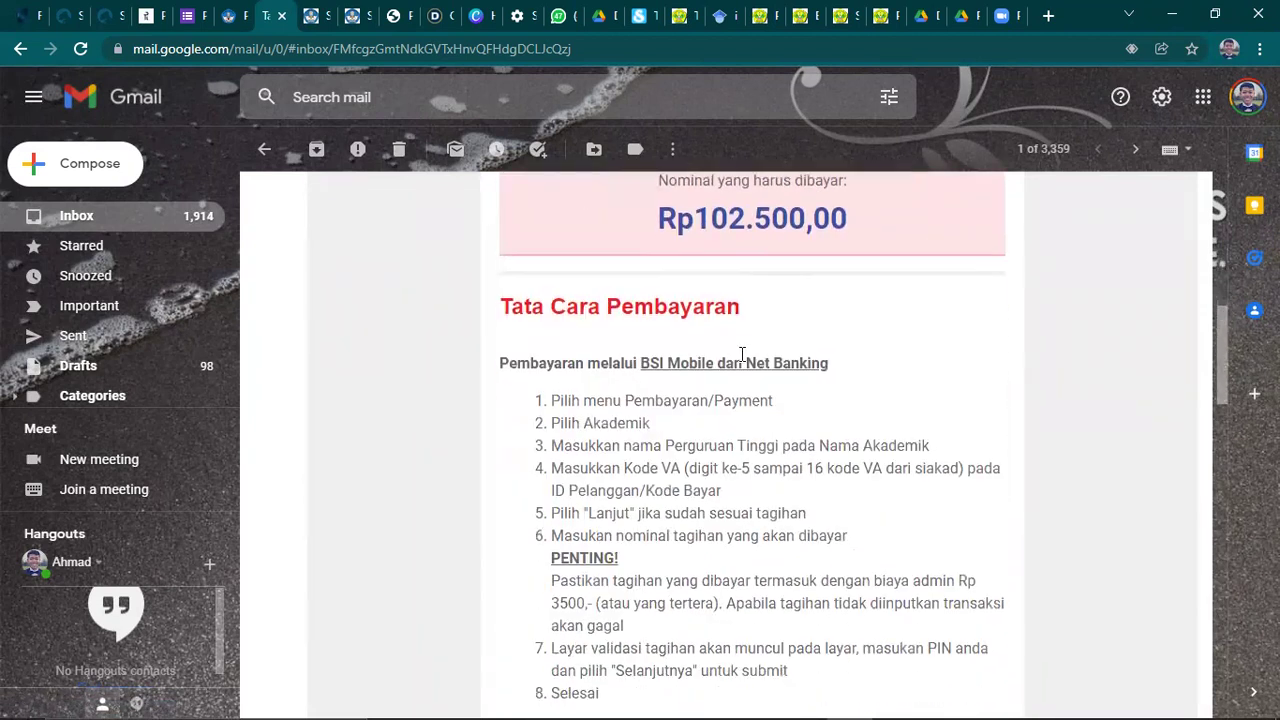
pyautogui.scroll(5, 774, 396)
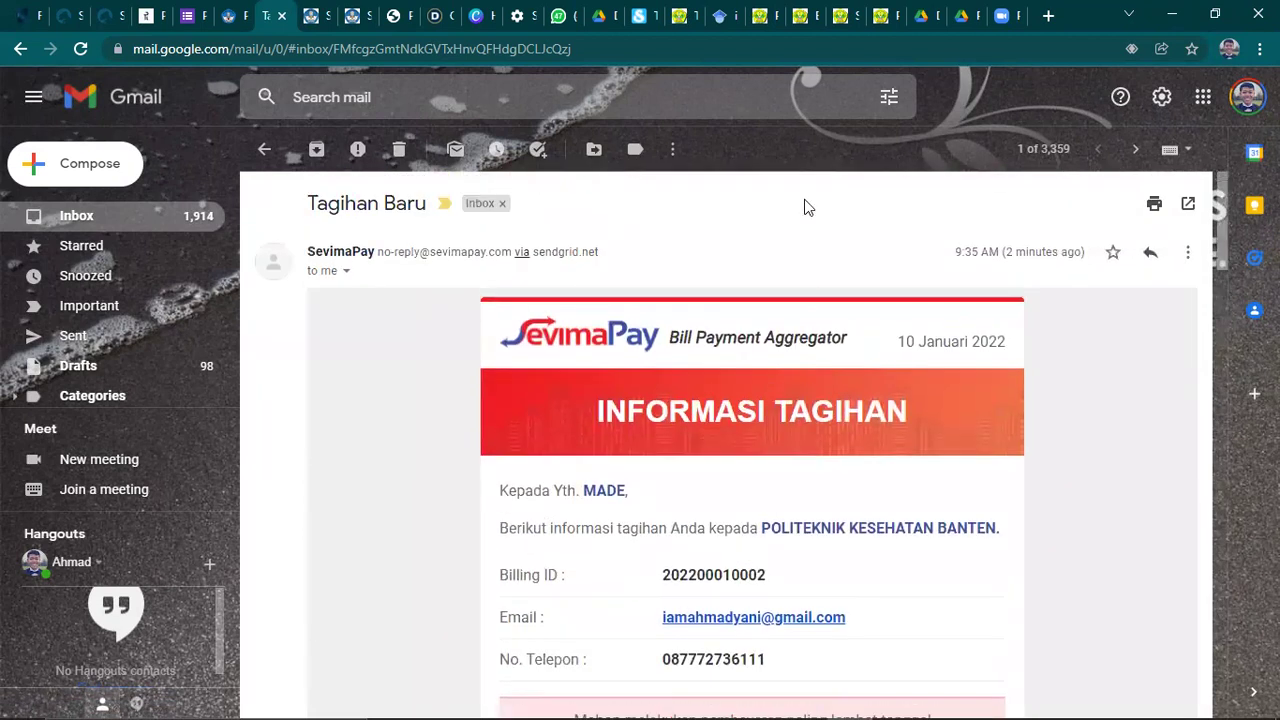
# - Review the Selesaikan Pembayaran page: Rp 102.500 via BSI with about 14 hours left
pyautogui.click(837, 15)
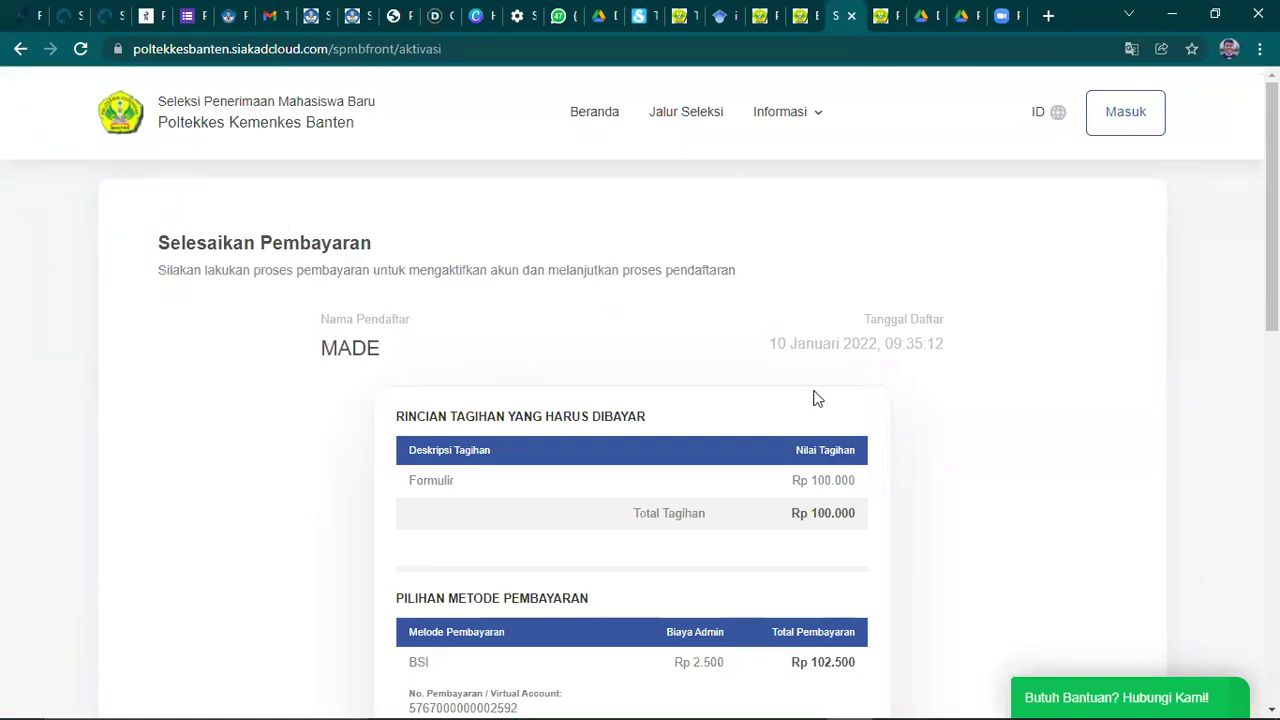
pyautogui.scroll(-8, 623, 366)
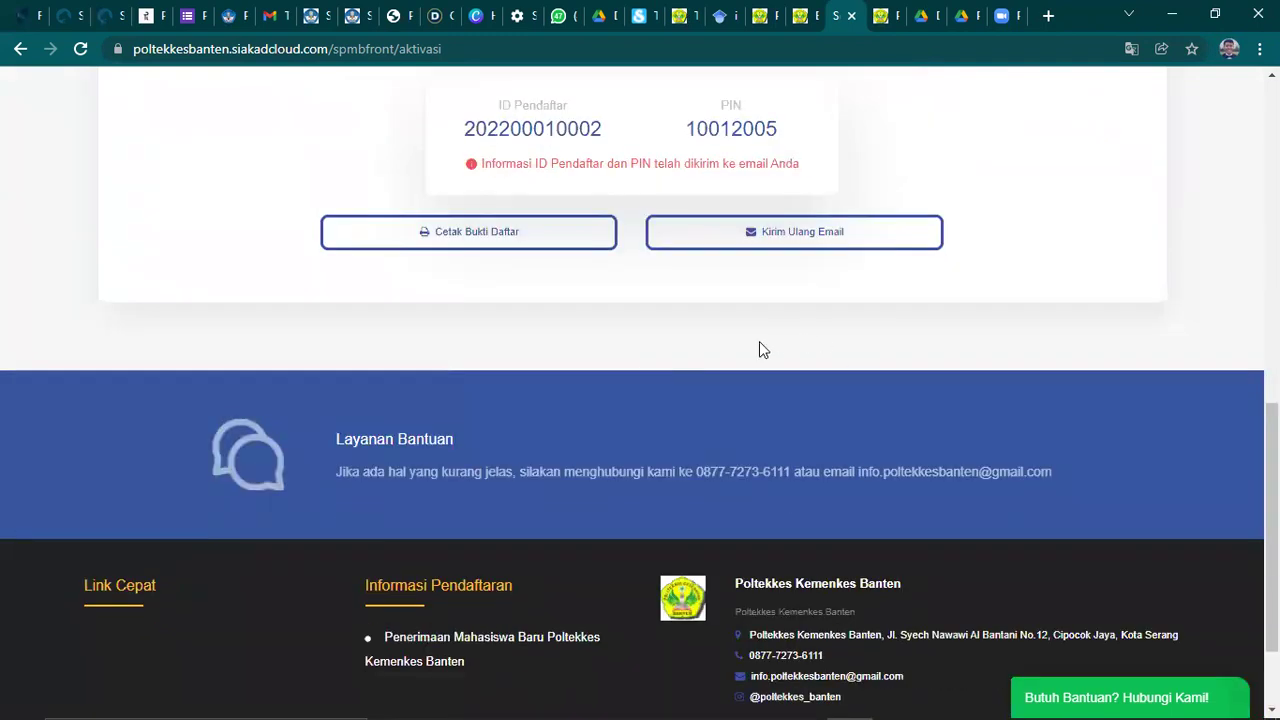
pyautogui.scroll(10, 759, 349)
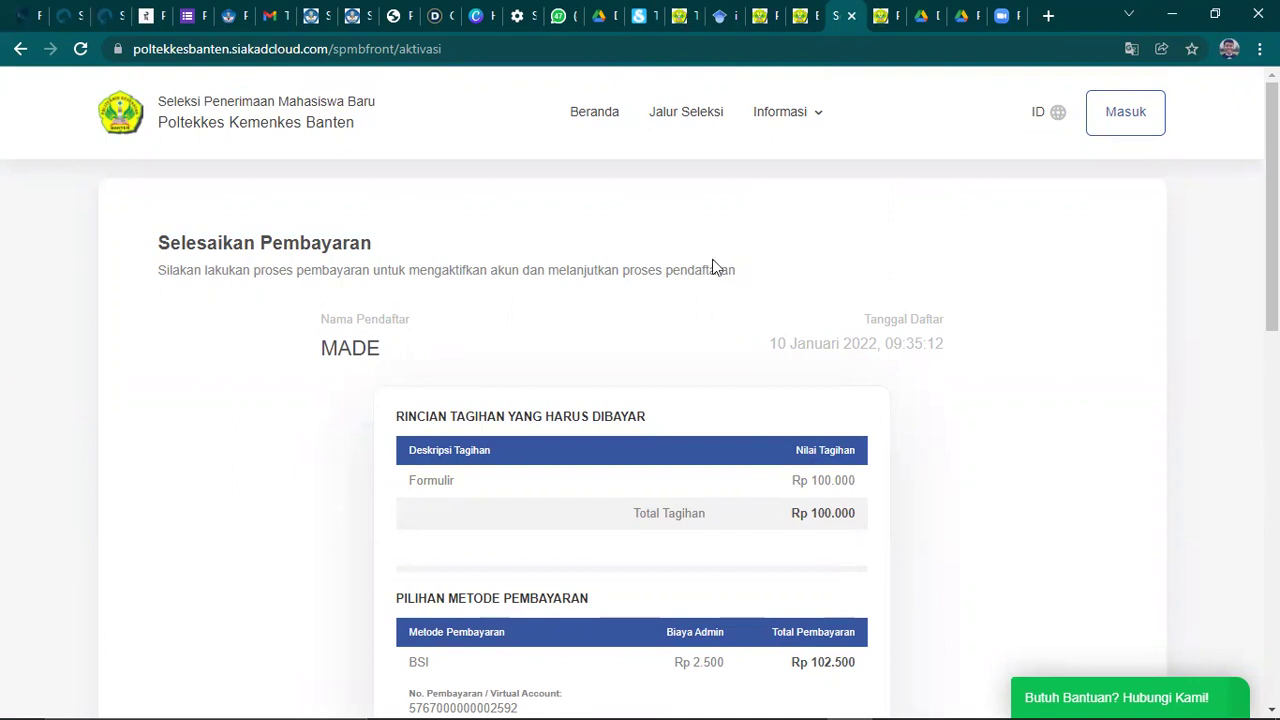
pyautogui.scroll(-6, 630, 286)
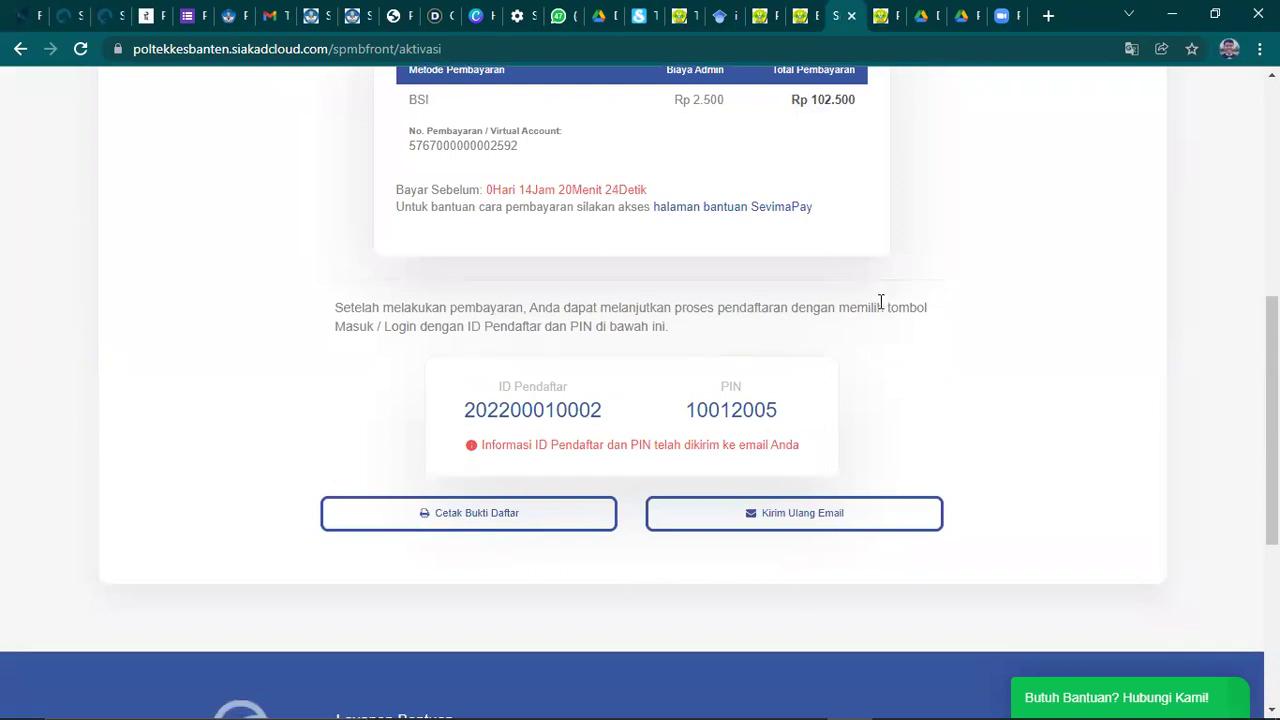
pyautogui.scroll(6, 874, 363)
pyautogui.scroll(1, 868, 361)
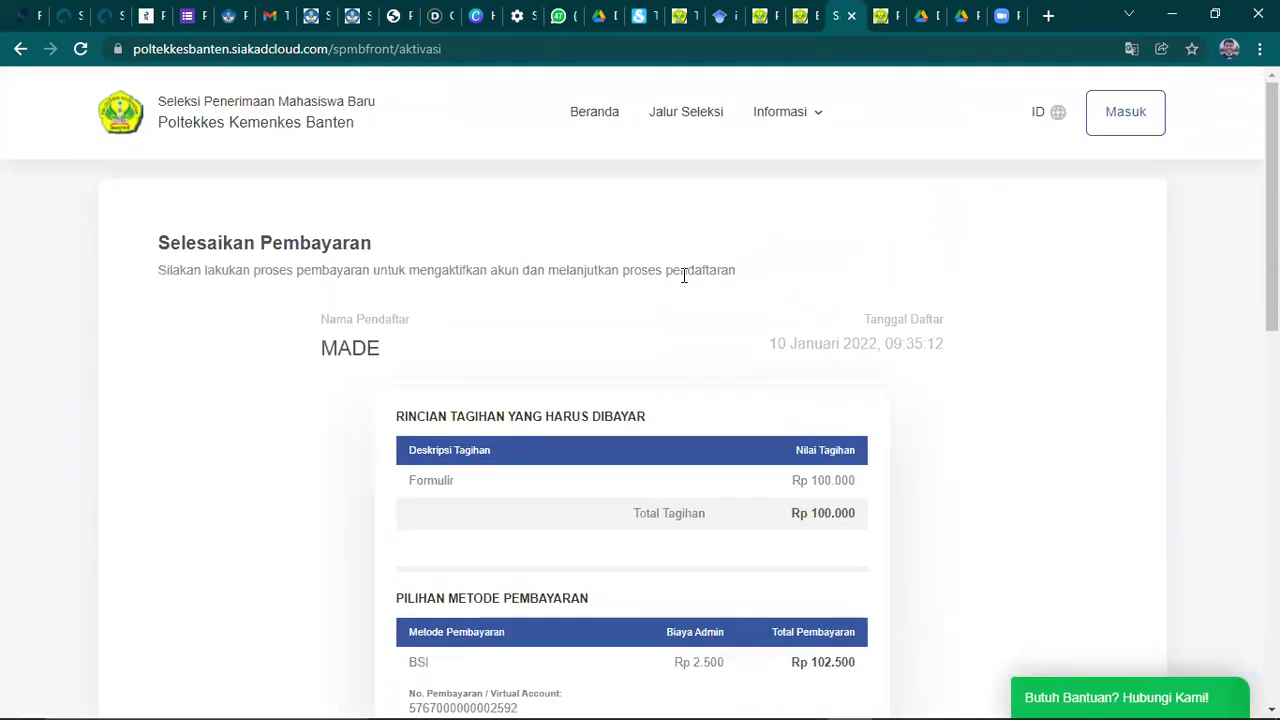
pyautogui.scroll(-9, 806, 329)
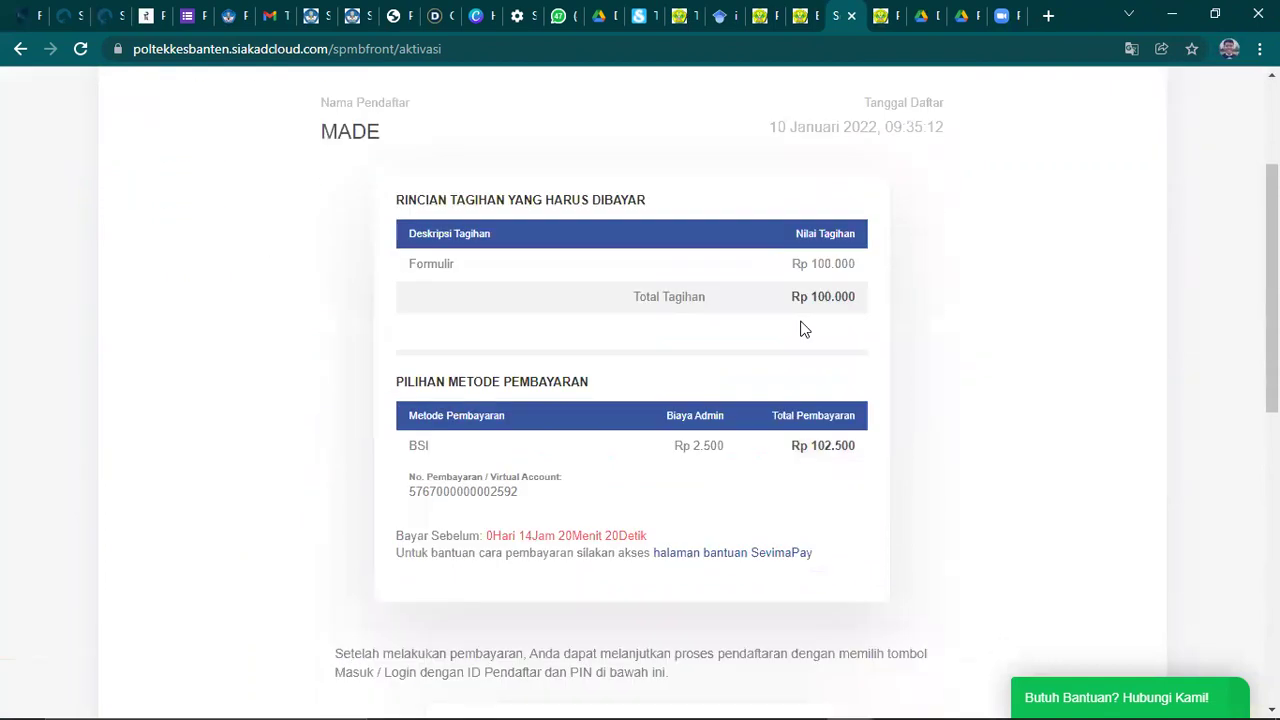
pyautogui.scroll(10, 804, 337)
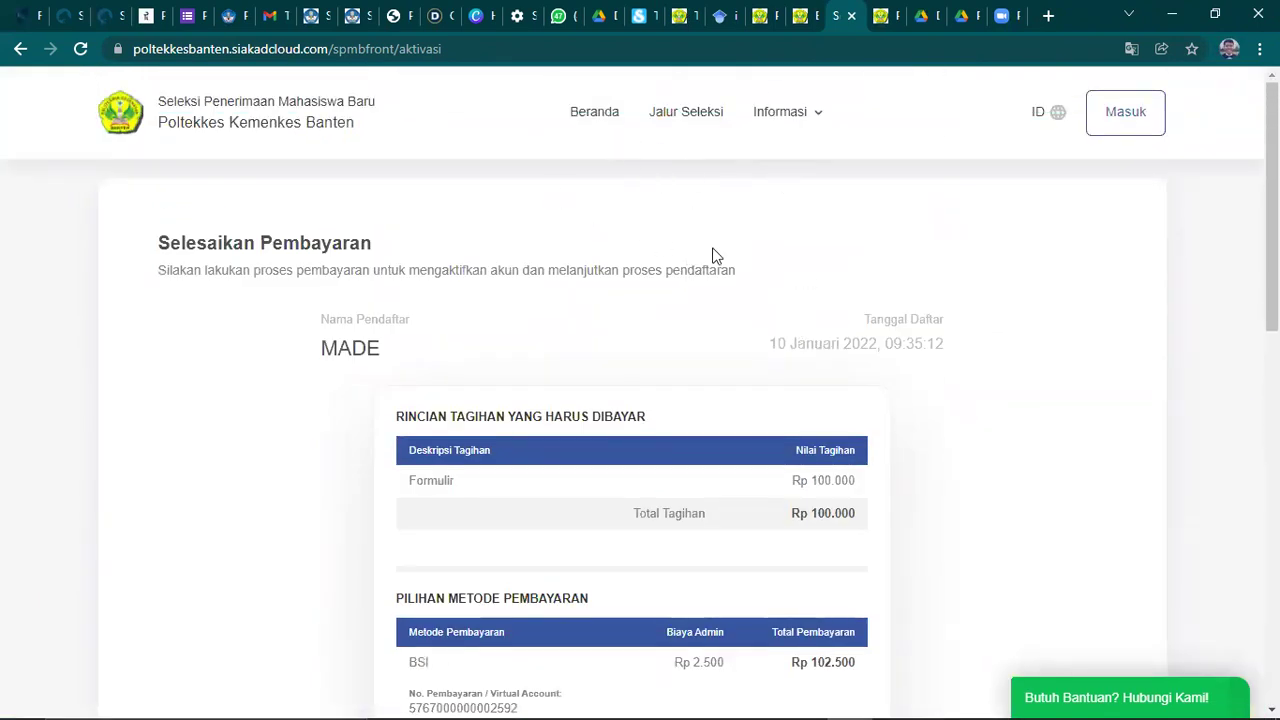
pyautogui.scroll(-7, 711, 255)
pyautogui.scroll(5, 754, 366)
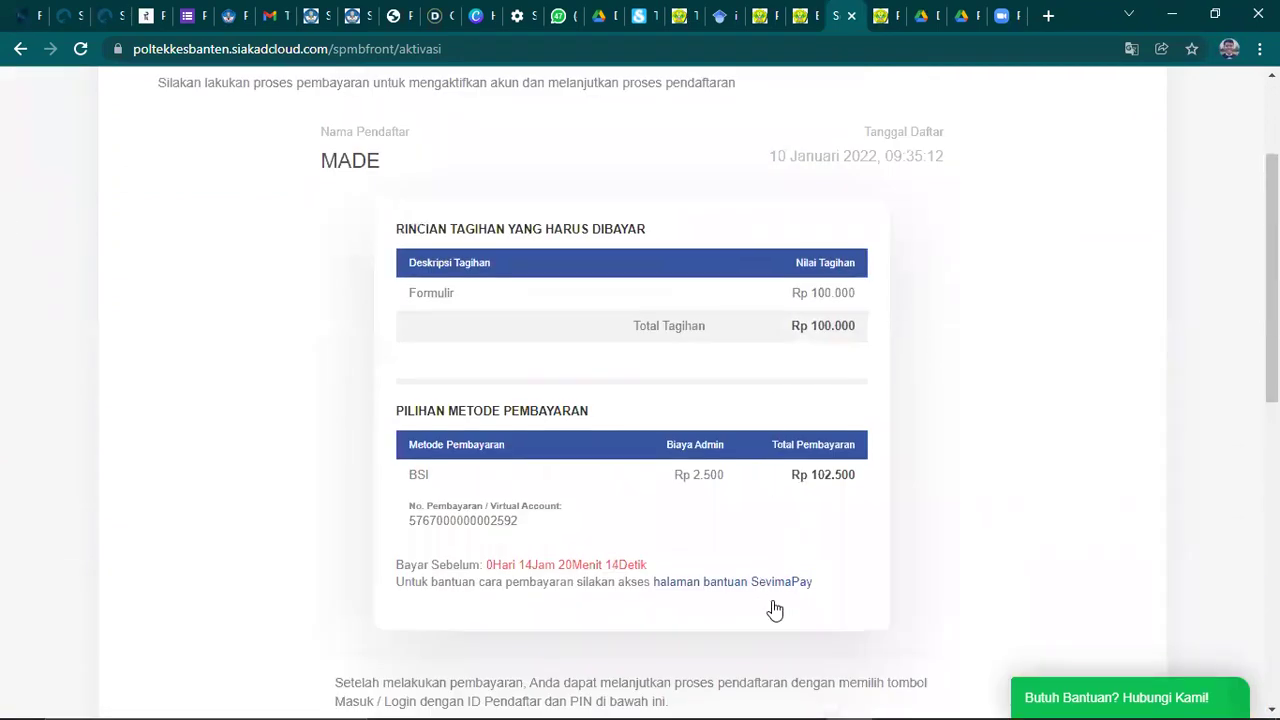